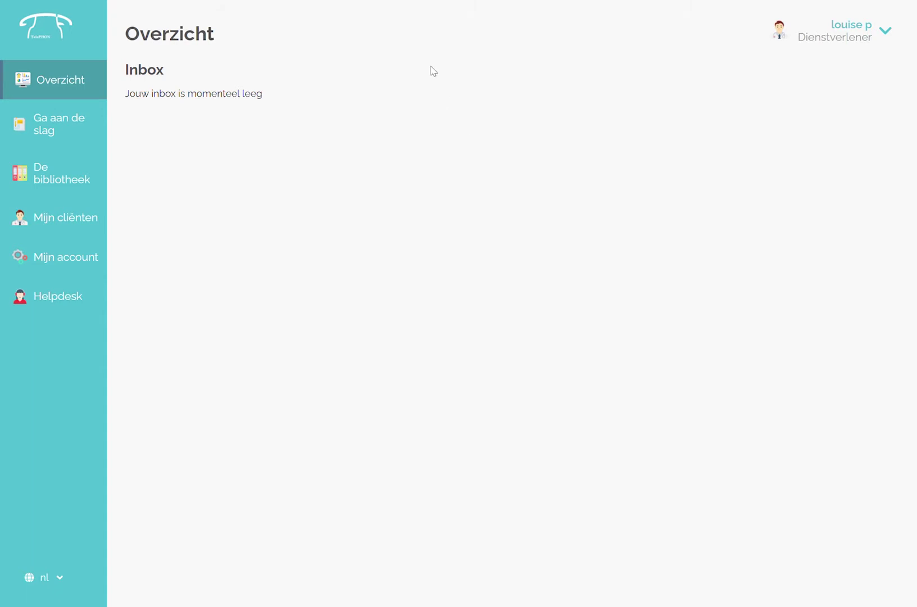
- Open De bibliotheek and view the /aa/AA/zin exercise from the public library
{"action": "left_click", "coordinate": [67, 175]}
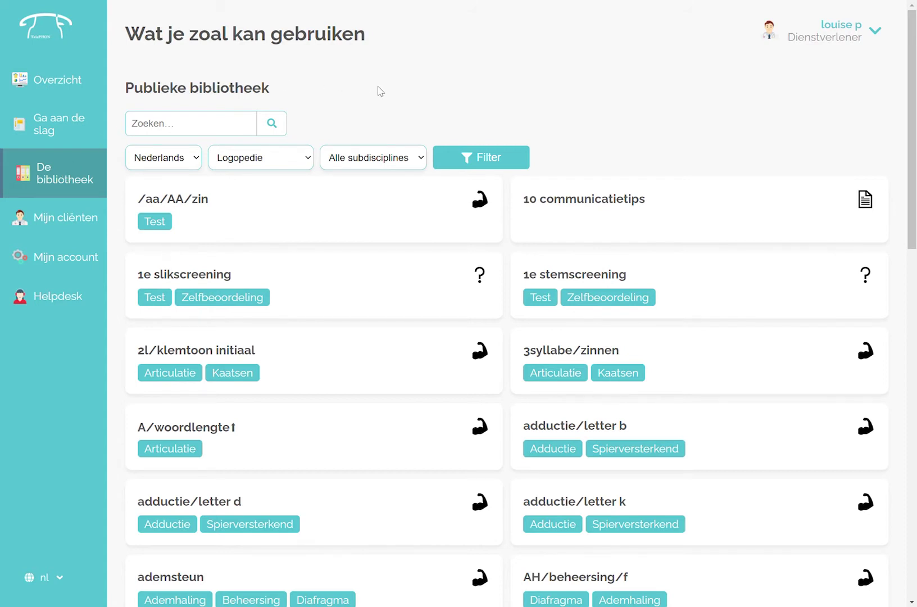
{"action": "scroll", "coordinate": [379, 88], "scroll_direction": "down", "scroll_amount": 1}
{"action": "scroll", "coordinate": [379, 88], "scroll_direction": "up", "scroll_amount": 1}
{"action": "left_click", "coordinate": [364, 228]}
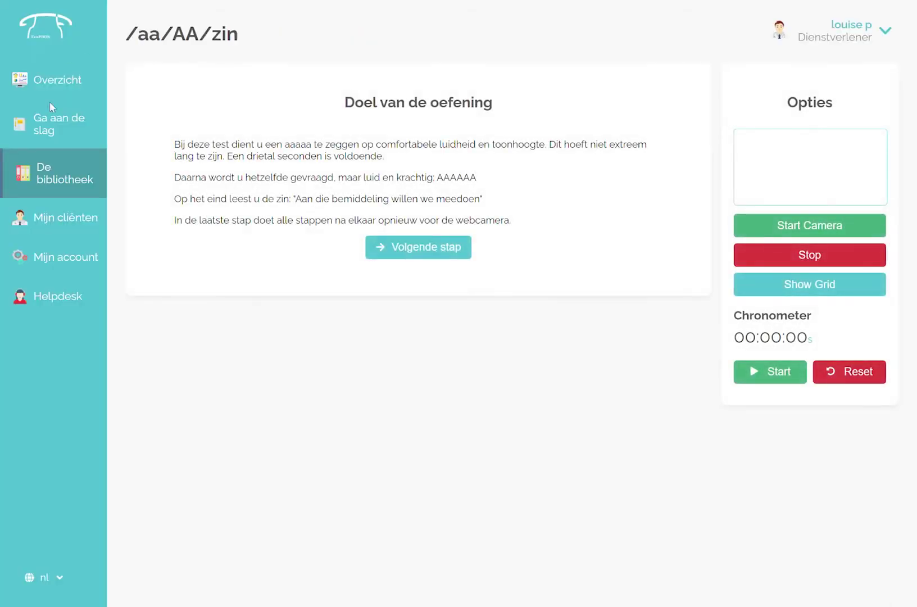
- Return to De bibliotheek and filter the public library on the Stem subdiscipline
{"action": "left_click", "coordinate": [51, 166]}
{"action": "left_click", "coordinate": [369, 163]}
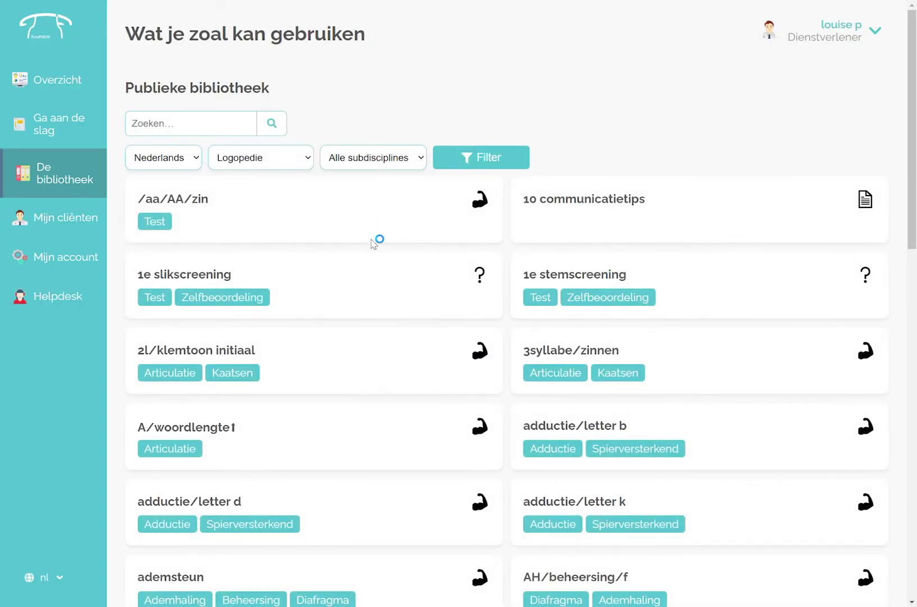
{"action": "left_click", "coordinate": [364, 225]}
{"action": "left_click", "coordinate": [471, 163]}
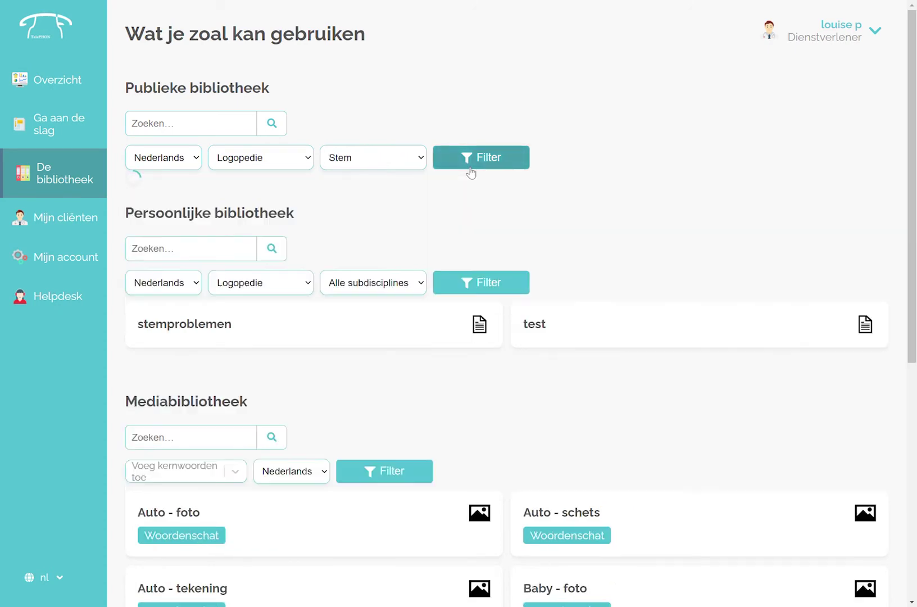
- Go to page 3 of the filtered public library list
{"action": "scroll", "coordinate": [396, 357], "scroll_direction": "down", "scroll_amount": 2}
{"action": "scroll", "coordinate": [398, 358], "scroll_direction": "down", "scroll_amount": 2}
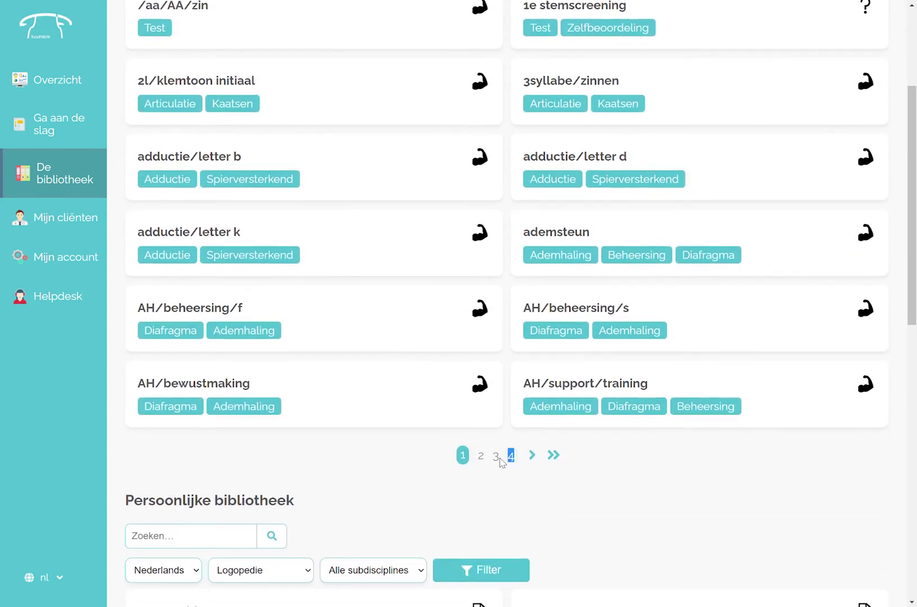
{"action": "left_click", "coordinate": [497, 457]}
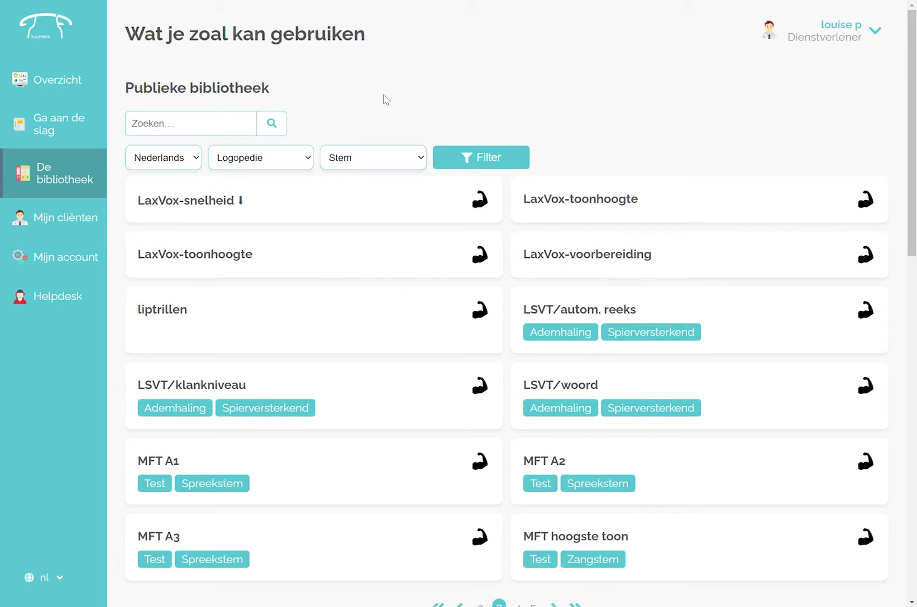
- Go to Ontwerp een oefening, review the Vragenlijst/dagboek template's example, and return to the template overview
{"action": "left_click", "coordinate": [64, 133]}
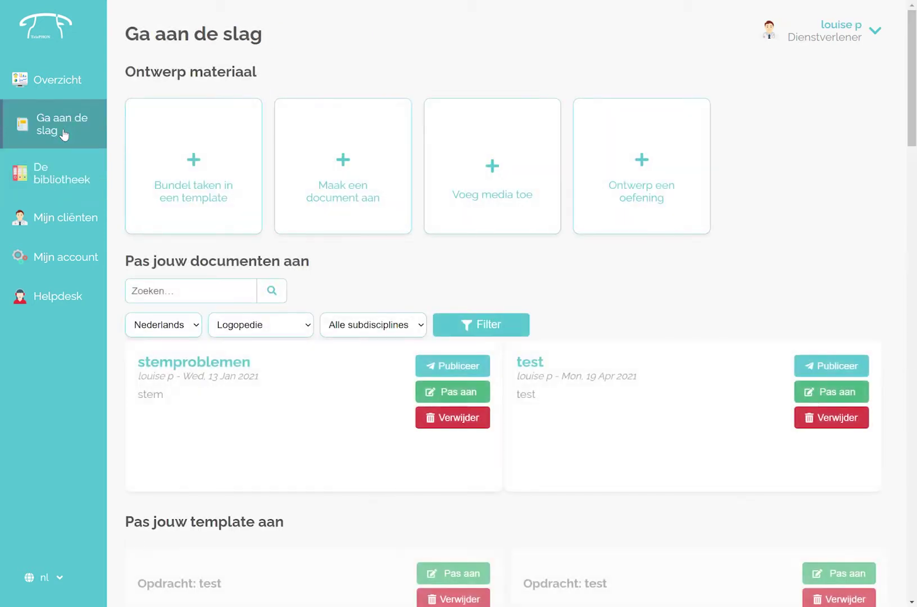
{"action": "left_click", "coordinate": [649, 150]}
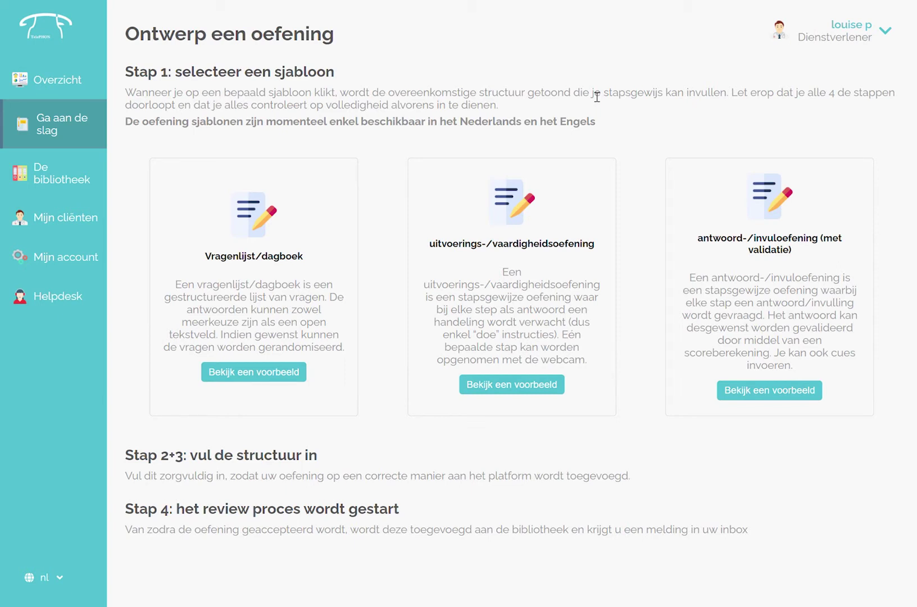
{"action": "left_click", "coordinate": [259, 376]}
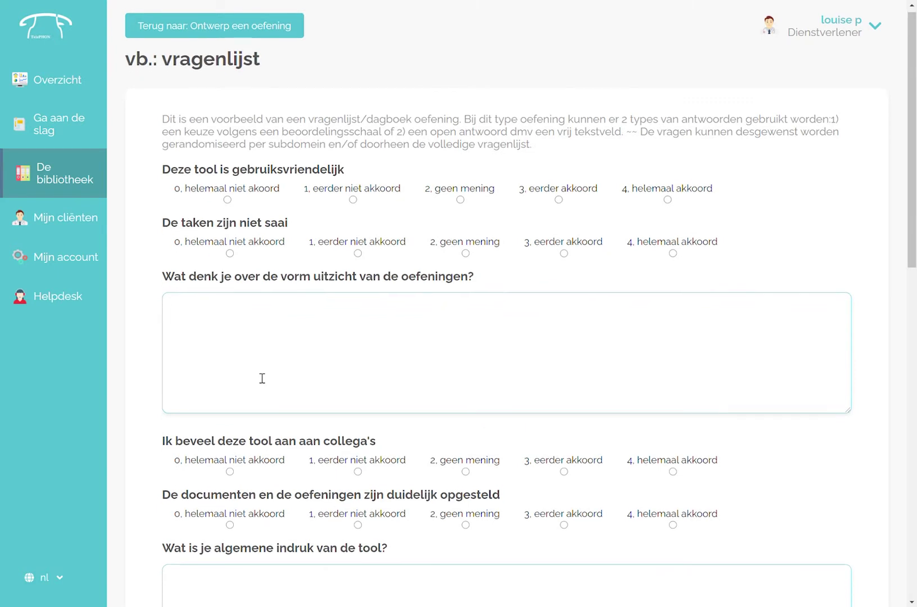
{"action": "scroll", "coordinate": [262, 378], "scroll_direction": "down", "scroll_amount": 1}
{"action": "scroll", "coordinate": [261, 378], "scroll_direction": "down", "scroll_amount": 1}
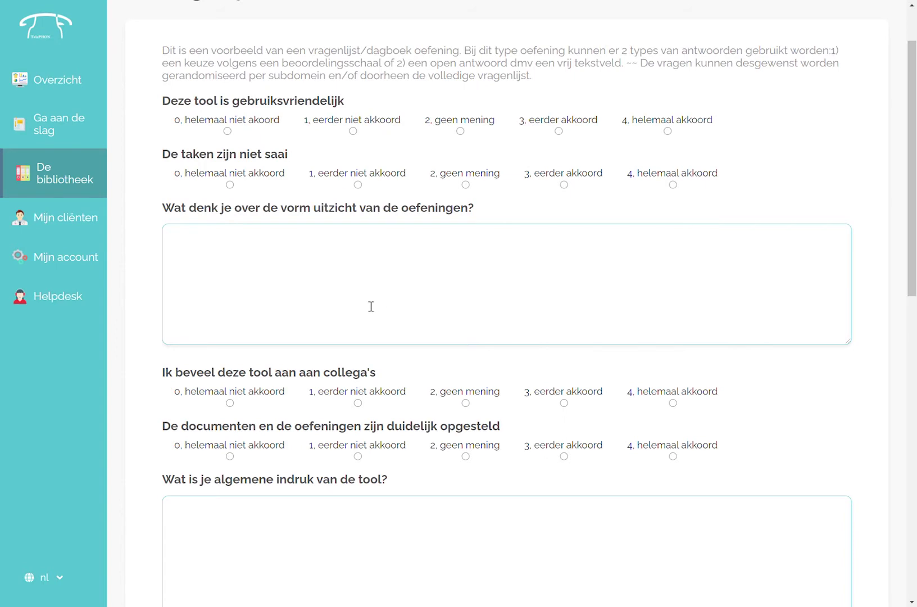
{"action": "scroll", "coordinate": [370, 305], "scroll_direction": "up", "scroll_amount": 2}
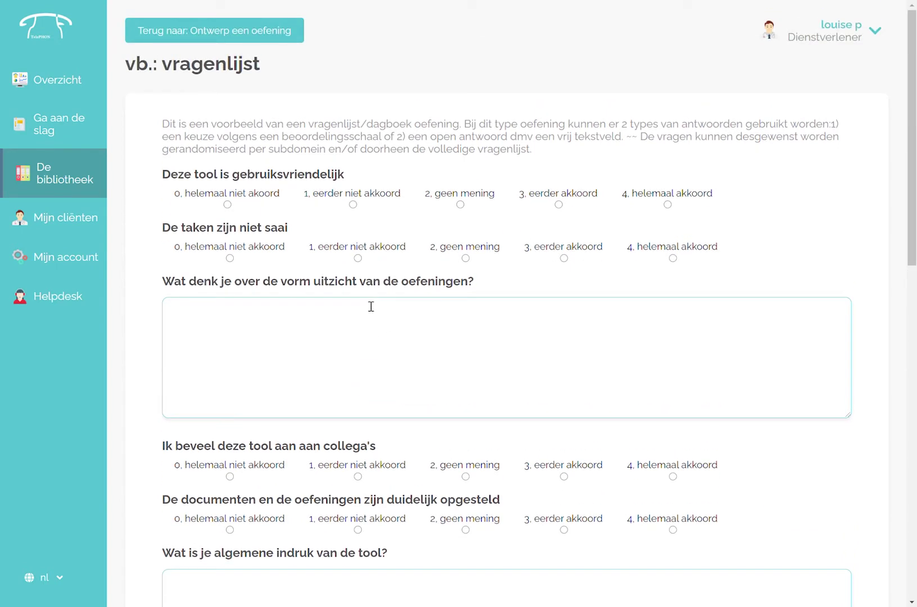
{"action": "scroll", "coordinate": [371, 306], "scroll_direction": "down", "scroll_amount": 5}
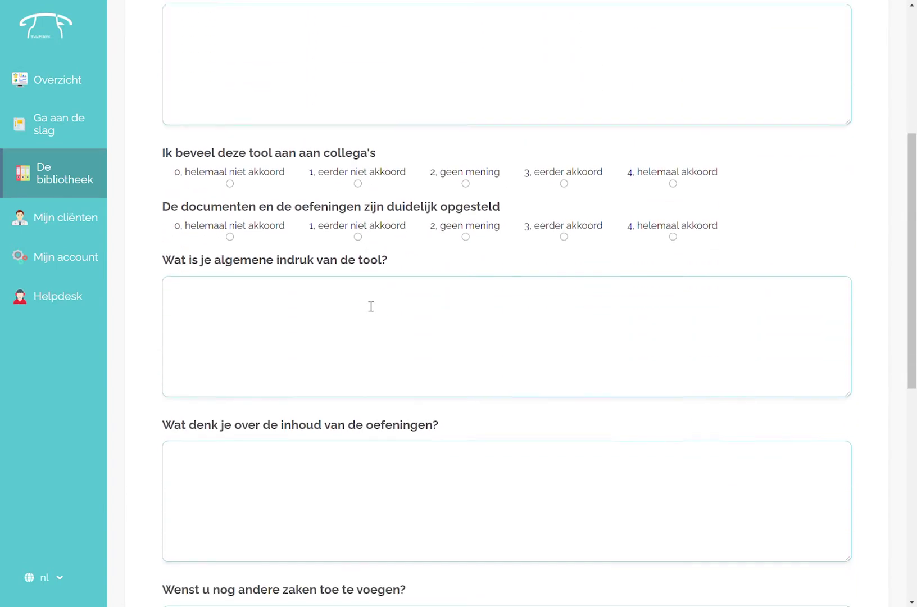
{"action": "scroll", "coordinate": [371, 306], "scroll_direction": "up", "scroll_amount": 5}
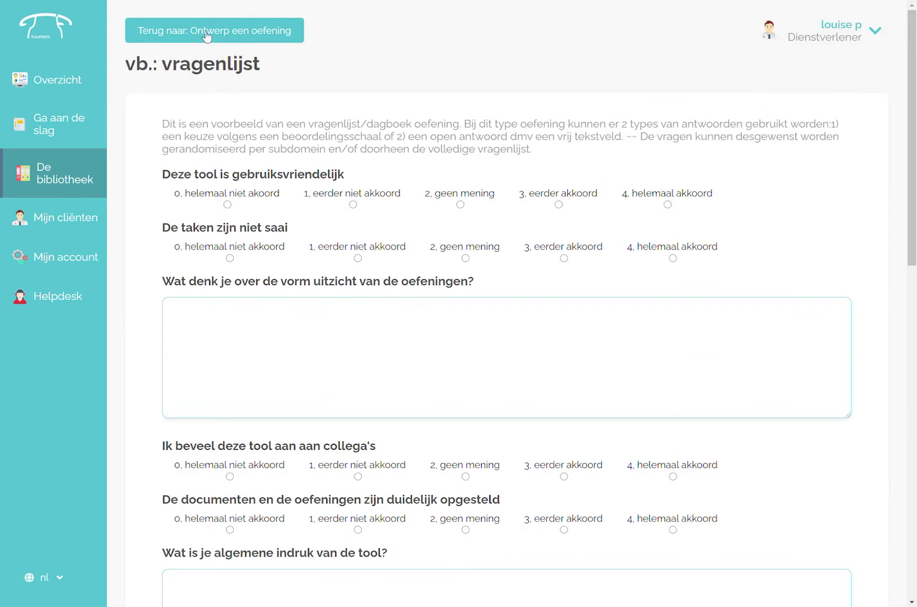
{"action": "left_click", "coordinate": [208, 33]}
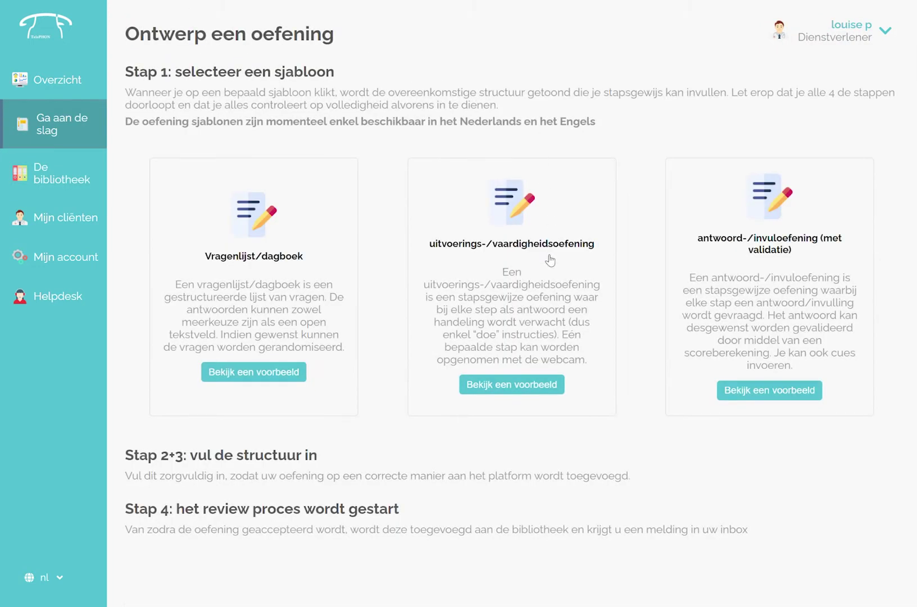
- Open the uitvoerings-/vaardigheidsoefening example, advance to its Uitvoering stage, and play and pause the Stap 1 audio
{"action": "left_click", "coordinate": [539, 385]}
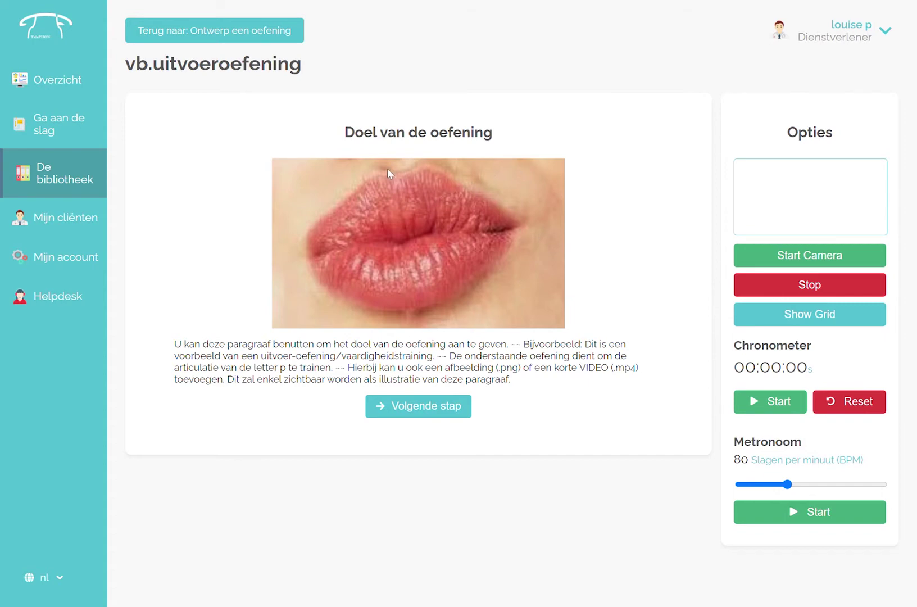
{"action": "left_click", "coordinate": [436, 407]}
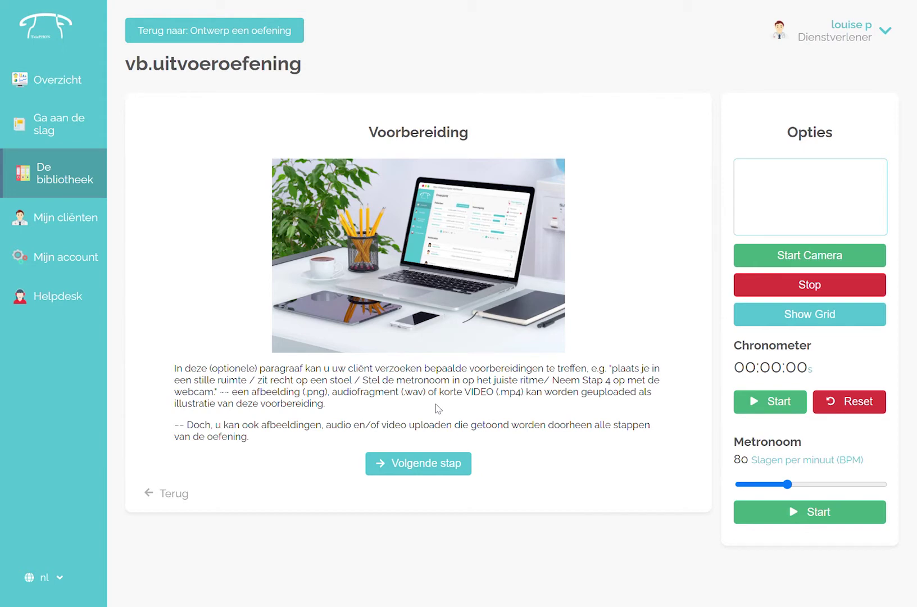
{"action": "left_click", "coordinate": [435, 466]}
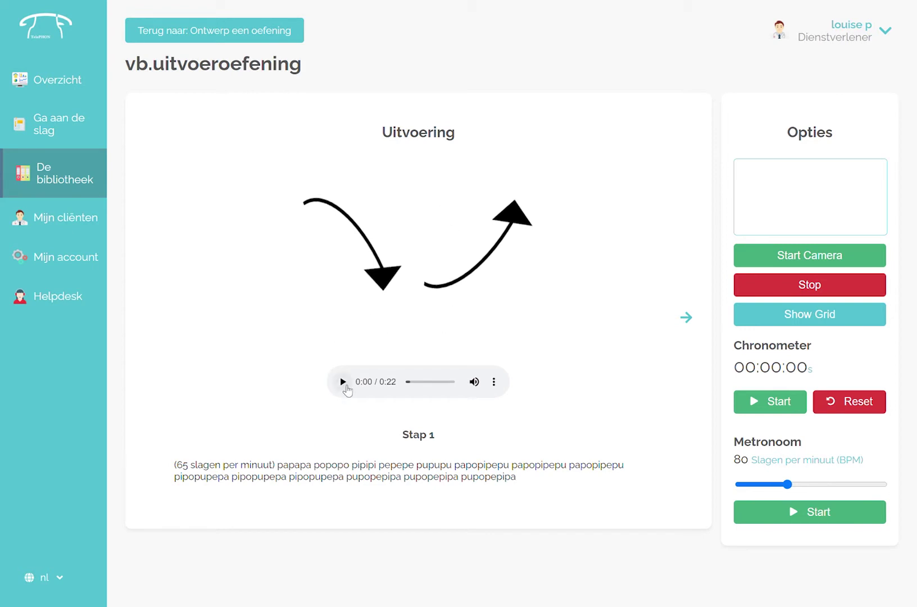
{"action": "left_click", "coordinate": [342, 382]}
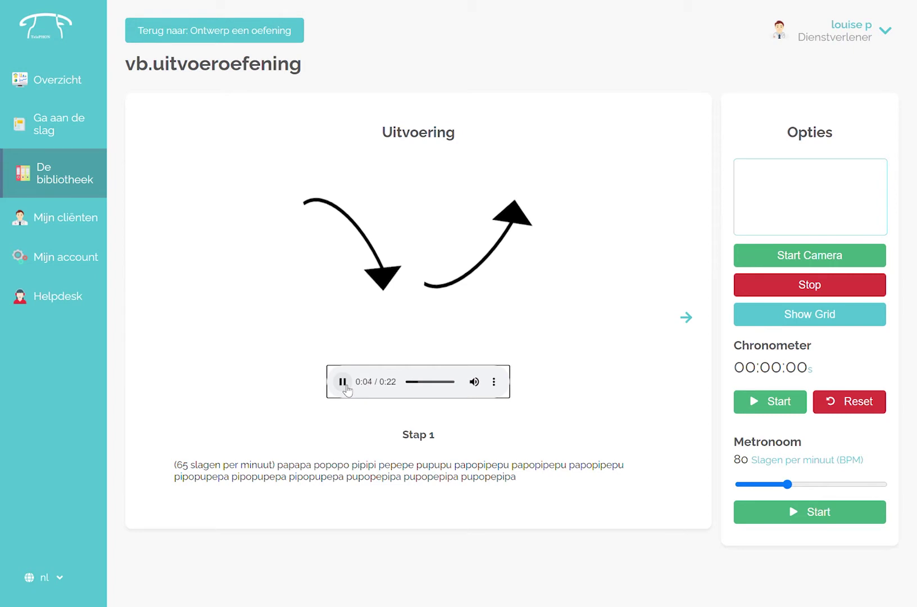
{"action": "left_click", "coordinate": [342, 381]}
- Start and stop the metronome and the chronometer of the example exercise
{"action": "left_click", "coordinate": [815, 511]}
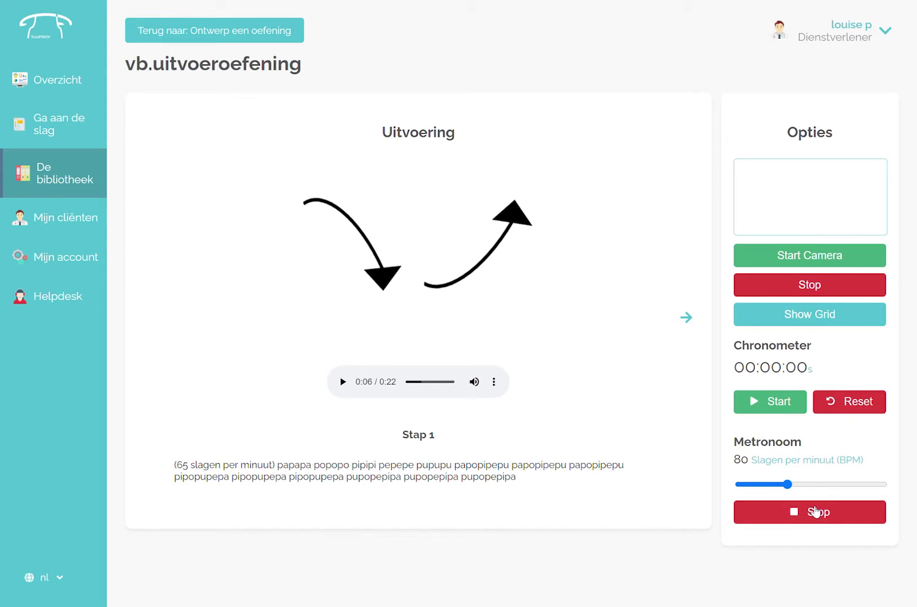
{"action": "left_click", "coordinate": [816, 511]}
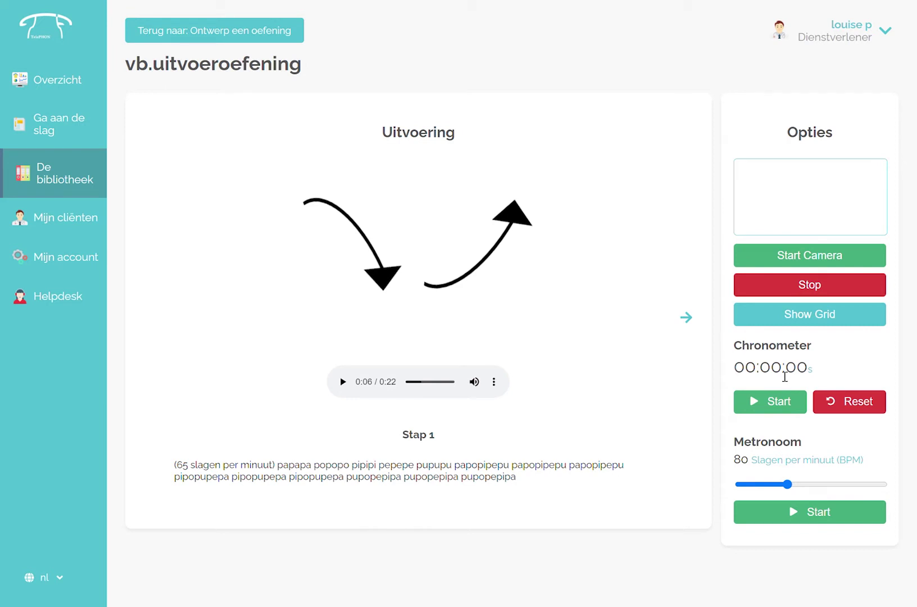
{"action": "left_click", "coordinate": [780, 402]}
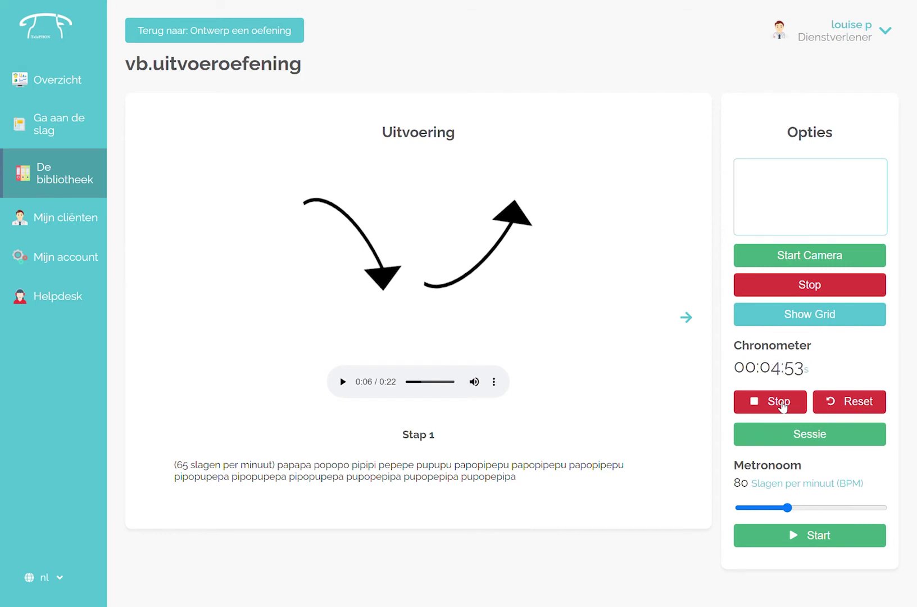
{"action": "left_click", "coordinate": [780, 402]}
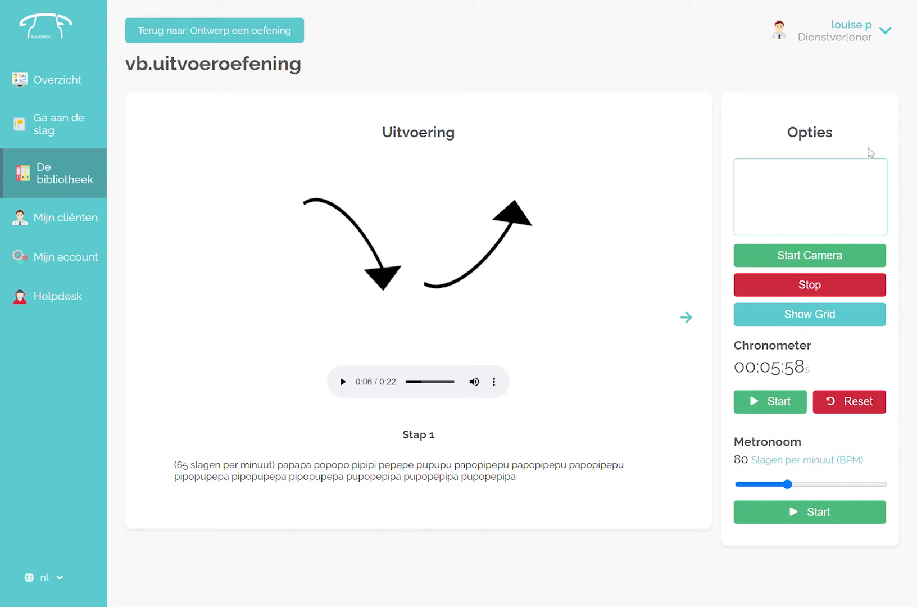
- Record a short webcam video in the exercise and play it back with the sound muted
{"action": "left_click", "coordinate": [824, 259]}
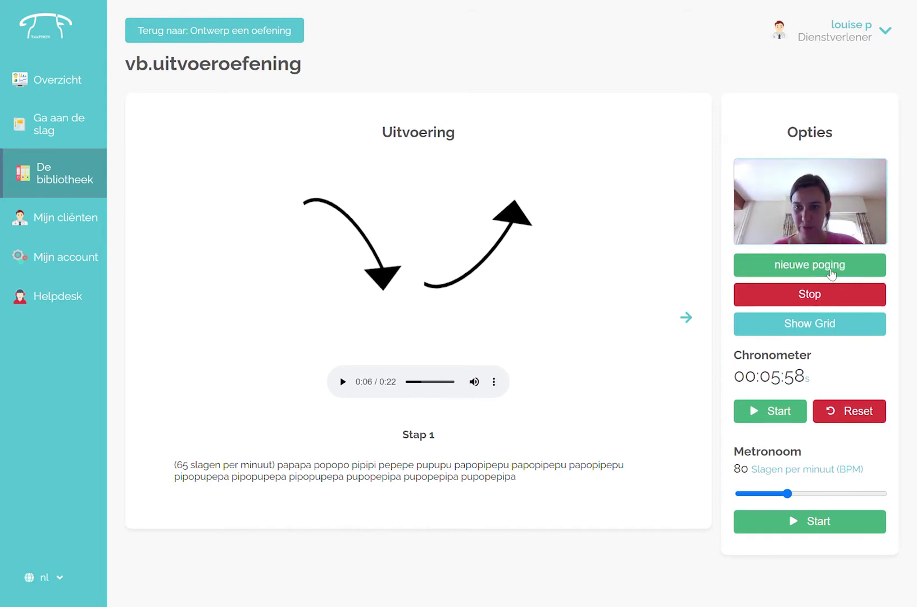
{"action": "left_click", "coordinate": [842, 298]}
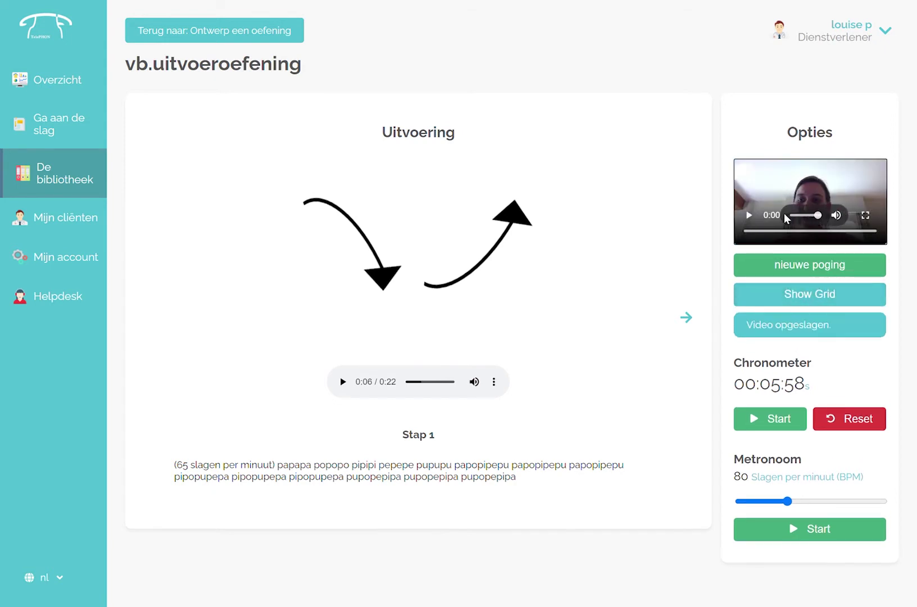
{"action": "left_click_drag", "start_coordinate": [818, 217], "coordinate": [793, 223]}
{"action": "left_click", "coordinate": [749, 216]}
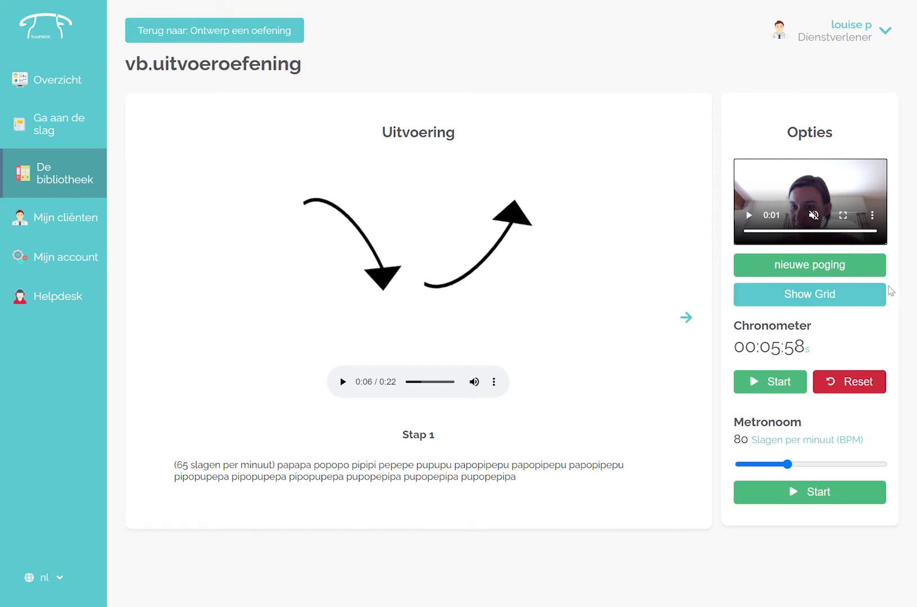
- Record a new webcam attempt, showing and hiding the grid over the camera image before stopping
{"action": "left_click", "coordinate": [849, 266]}
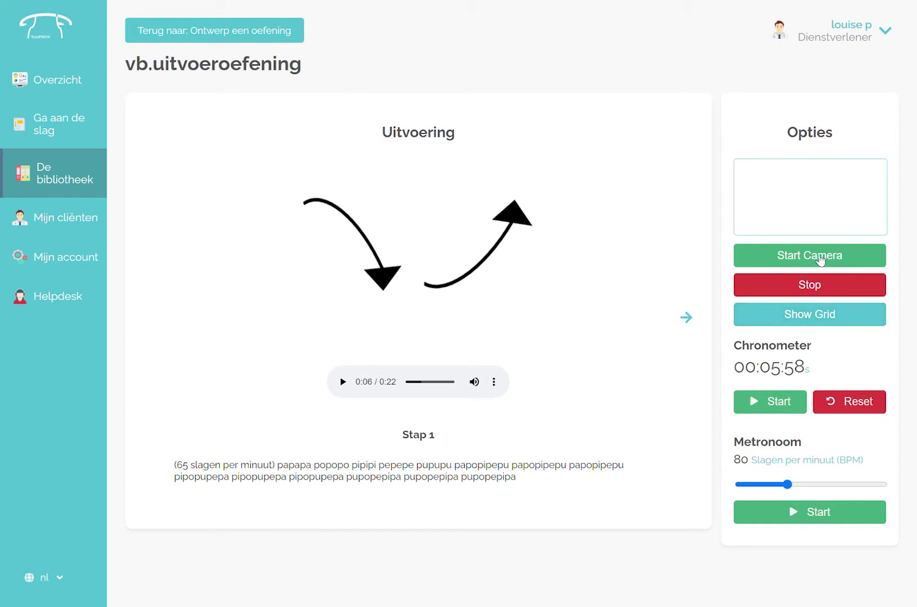
{"action": "left_click", "coordinate": [820, 260]}
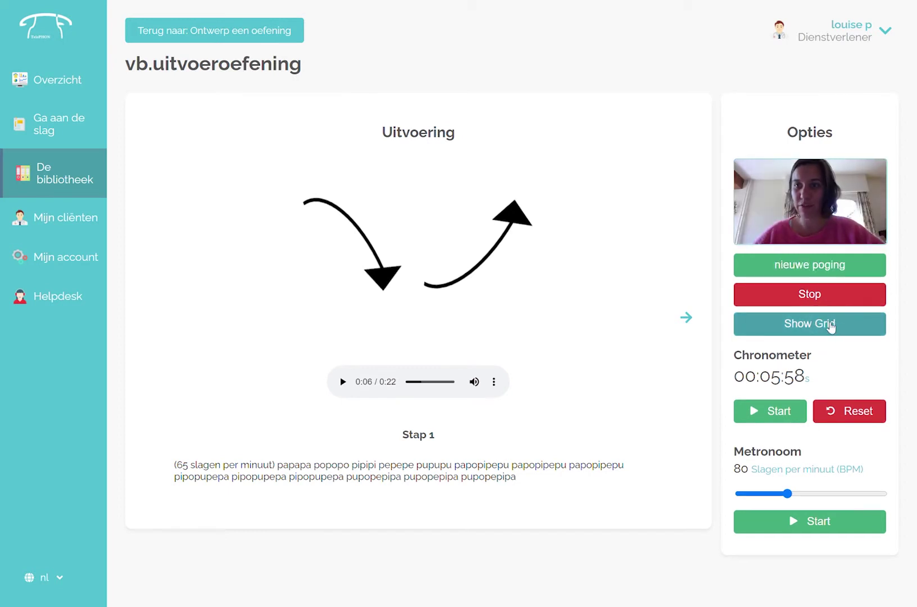
{"action": "left_click", "coordinate": [830, 326]}
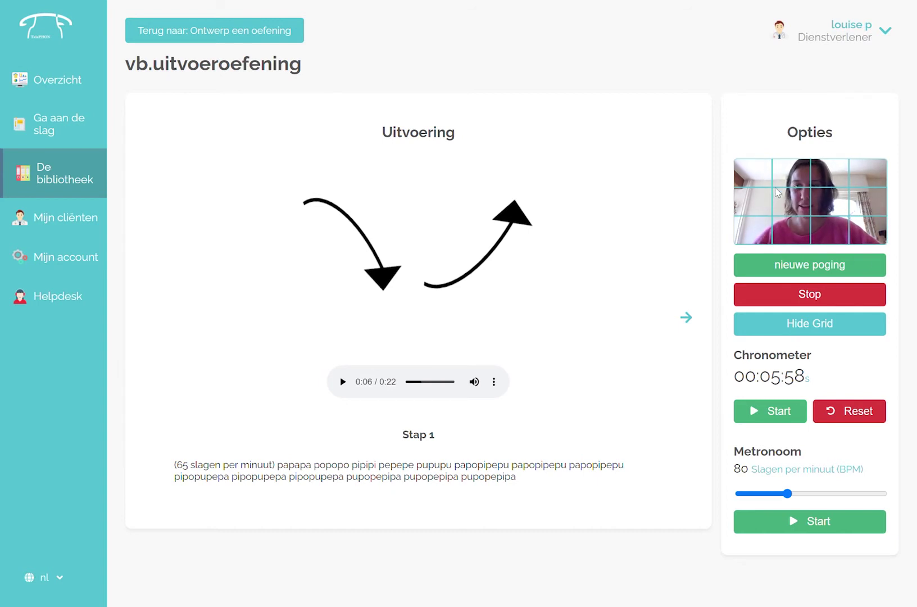
{"action": "left_click", "coordinate": [769, 324]}
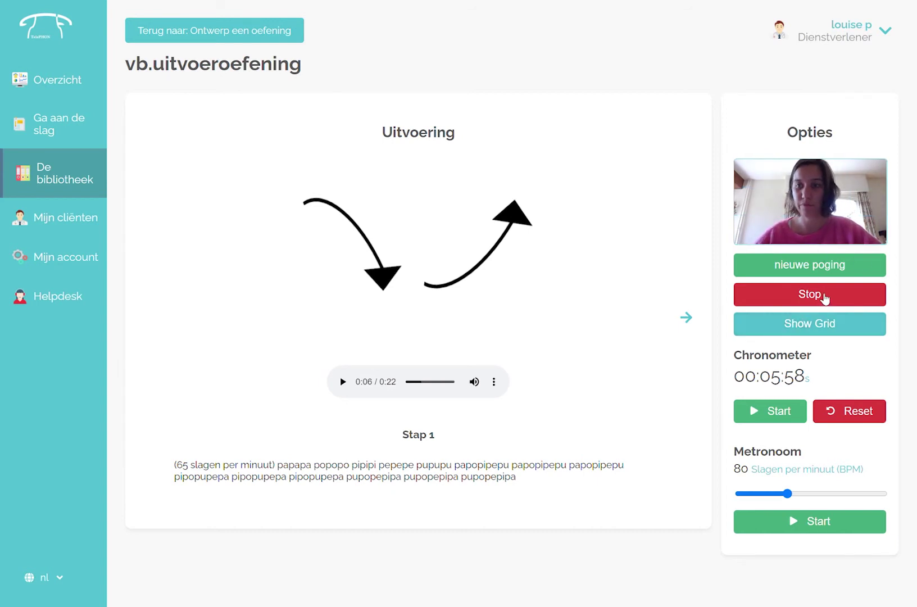
{"action": "left_click", "coordinate": [823, 297]}
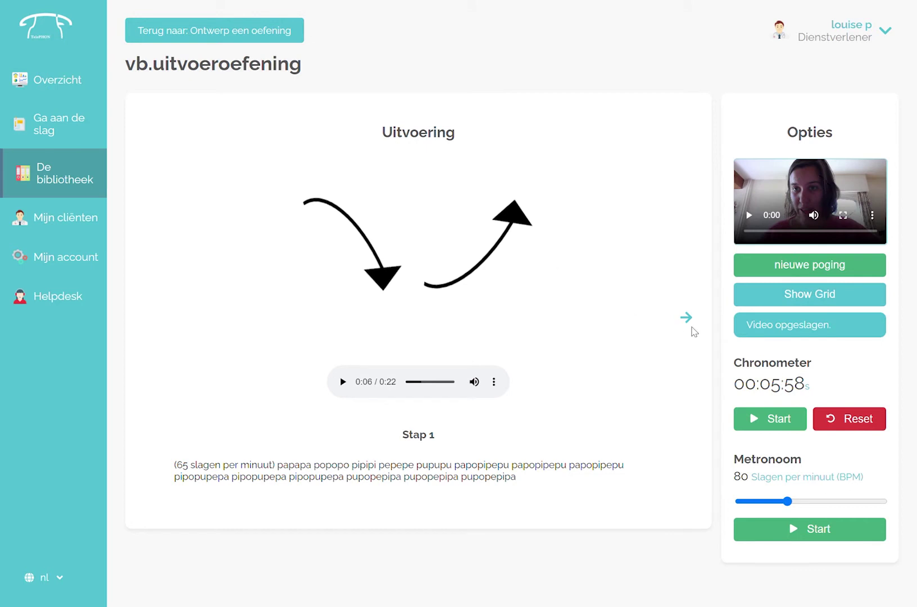
- Advance through the Uitvoering steps to Stap 5 and end the example exercise
{"action": "left_click", "coordinate": [687, 319]}
{"action": "left_click", "coordinate": [687, 319]}
{"action": "left_click", "coordinate": [687, 318]}
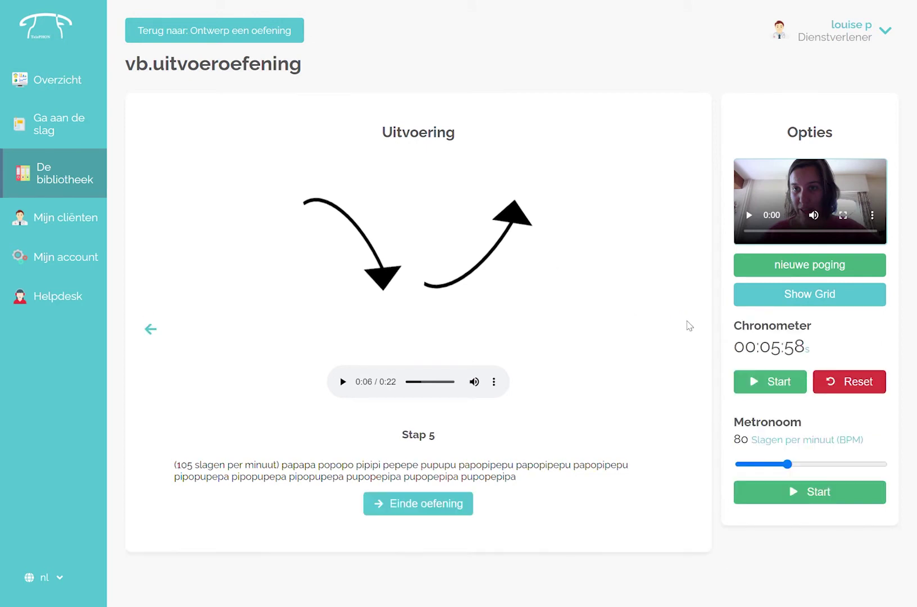
{"action": "left_click", "coordinate": [418, 502]}
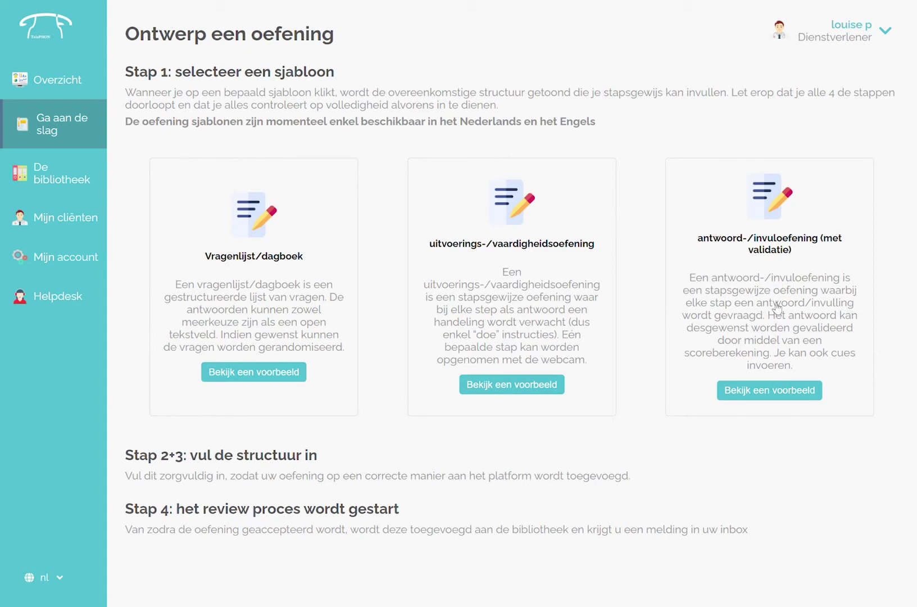
- Open the antwoord-/invuloefening (met validatie) example and advance past its goal and preparation pages to Vraag 1
{"action": "left_click", "coordinate": [786, 392]}
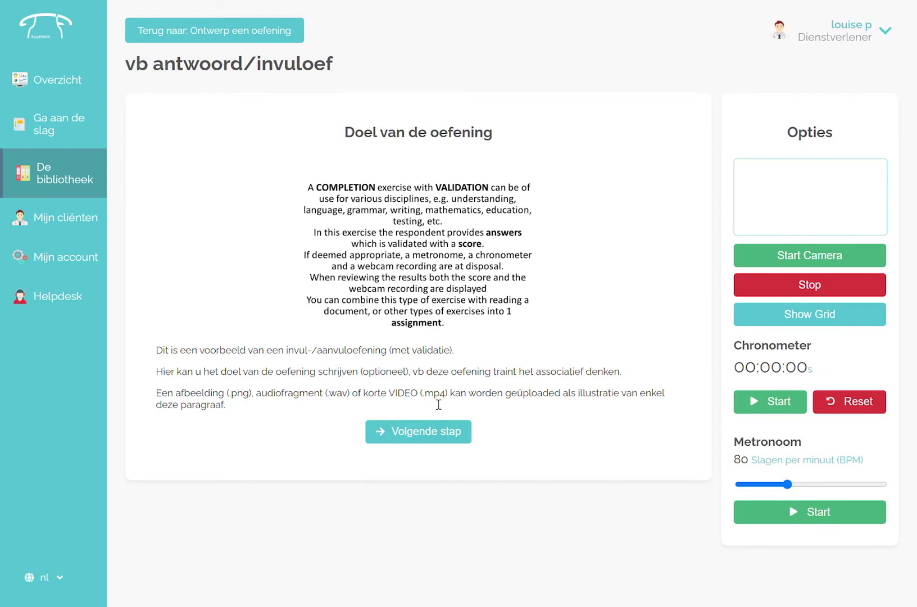
{"action": "left_click", "coordinate": [434, 430]}
{"action": "scroll", "coordinate": [426, 206], "scroll_direction": "down", "scroll_amount": 3}
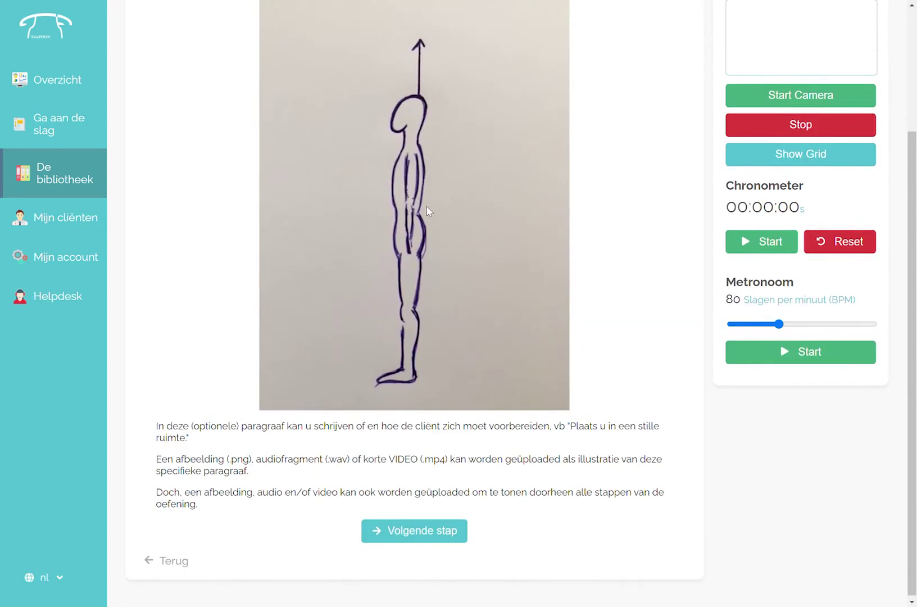
{"action": "left_click", "coordinate": [405, 530]}
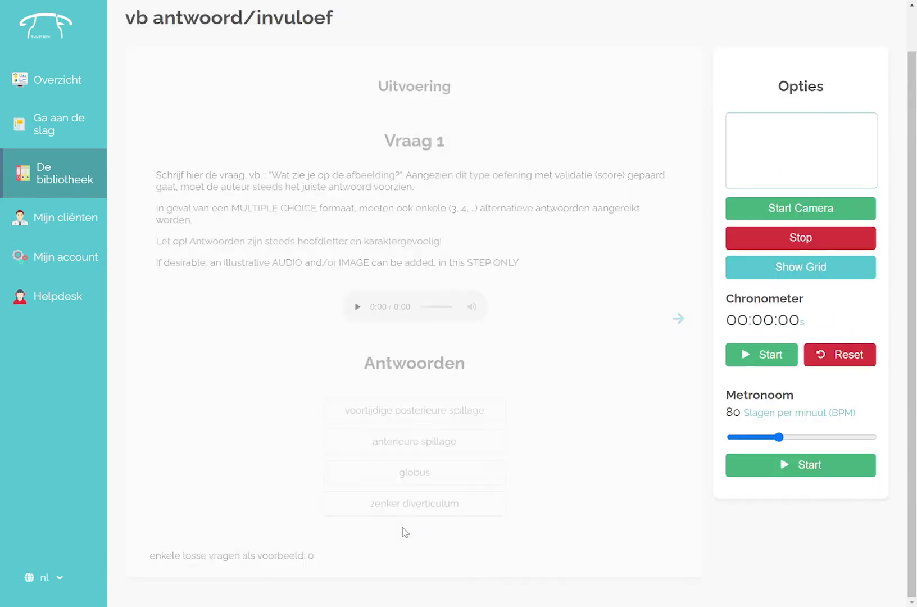
- Answer Vraag 1 with "zenker diverticulum" and examine the tip with its audio clip and image
{"action": "scroll", "coordinate": [403, 528], "scroll_direction": "down", "scroll_amount": 3}
{"action": "scroll", "coordinate": [509, 287], "scroll_direction": "up", "scroll_amount": 2}
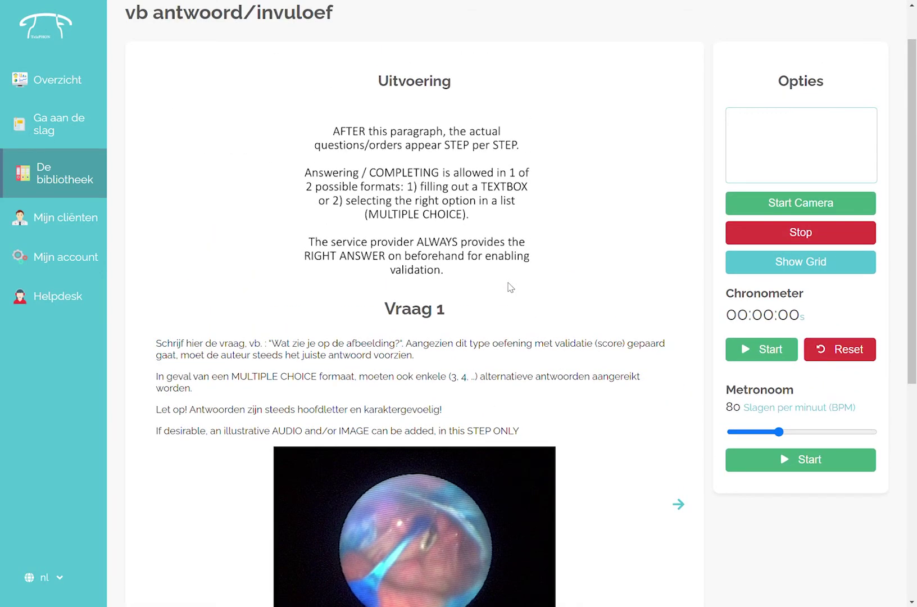
{"action": "scroll", "coordinate": [509, 287], "scroll_direction": "down", "scroll_amount": 4}
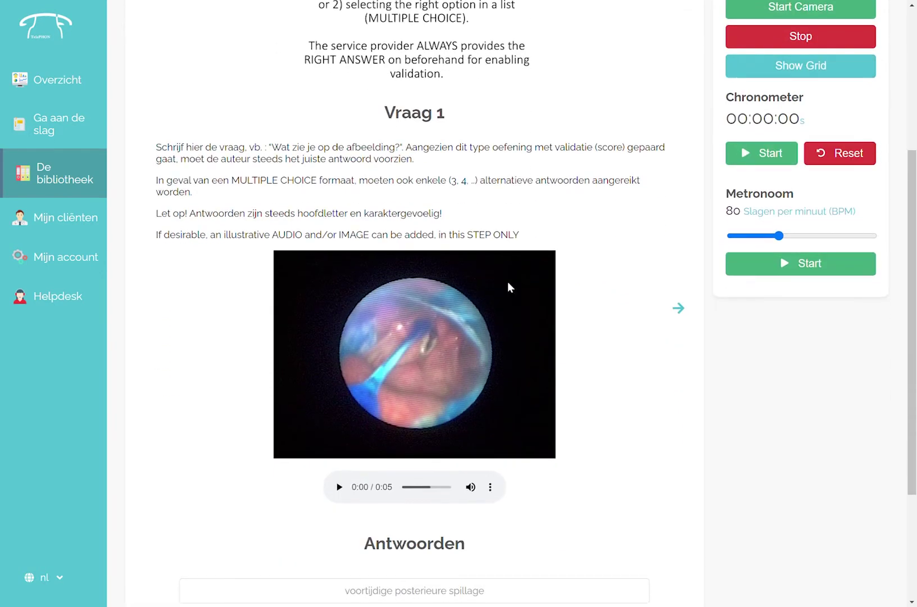
{"action": "scroll", "coordinate": [507, 287], "scroll_direction": "down", "scroll_amount": 2}
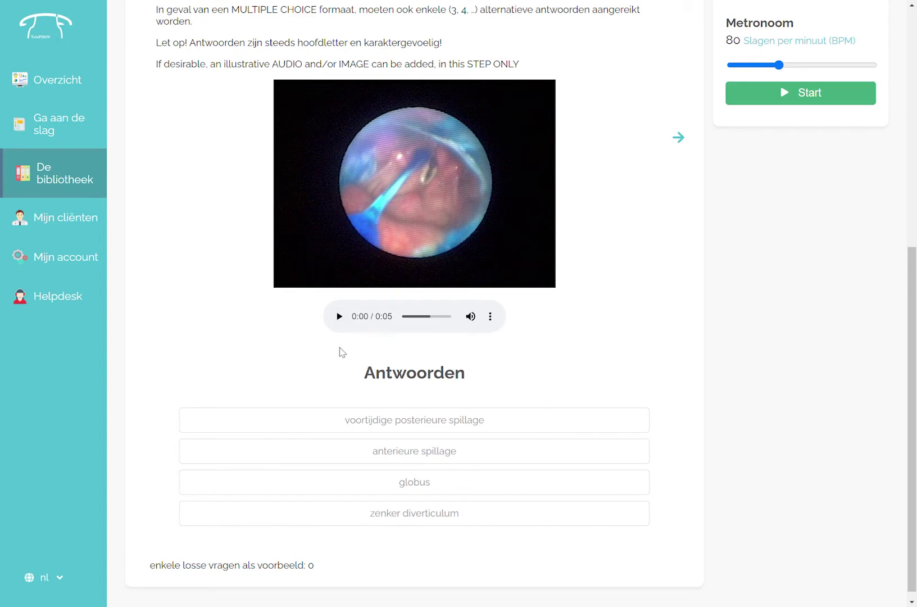
{"action": "scroll", "coordinate": [342, 354], "scroll_direction": "down", "scroll_amount": 1}
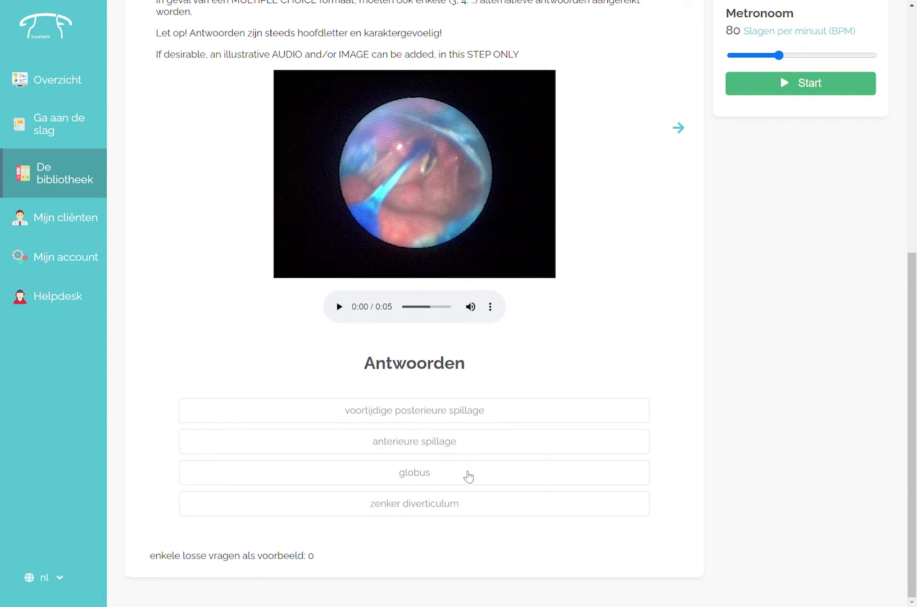
{"action": "left_click", "coordinate": [461, 509]}
{"action": "scroll", "coordinate": [460, 508], "scroll_direction": "down", "scroll_amount": 6}
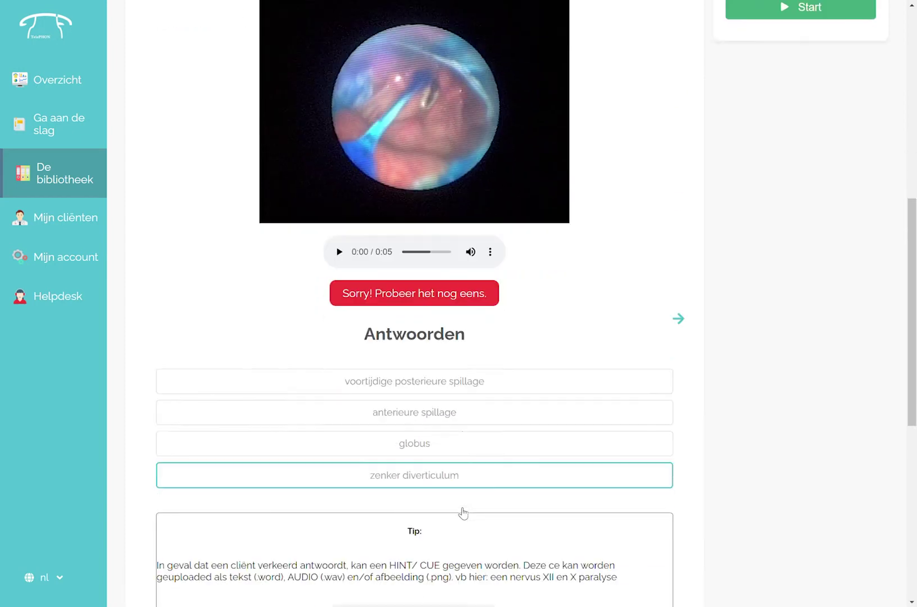
{"action": "scroll", "coordinate": [458, 507], "scroll_direction": "down", "scroll_amount": 3}
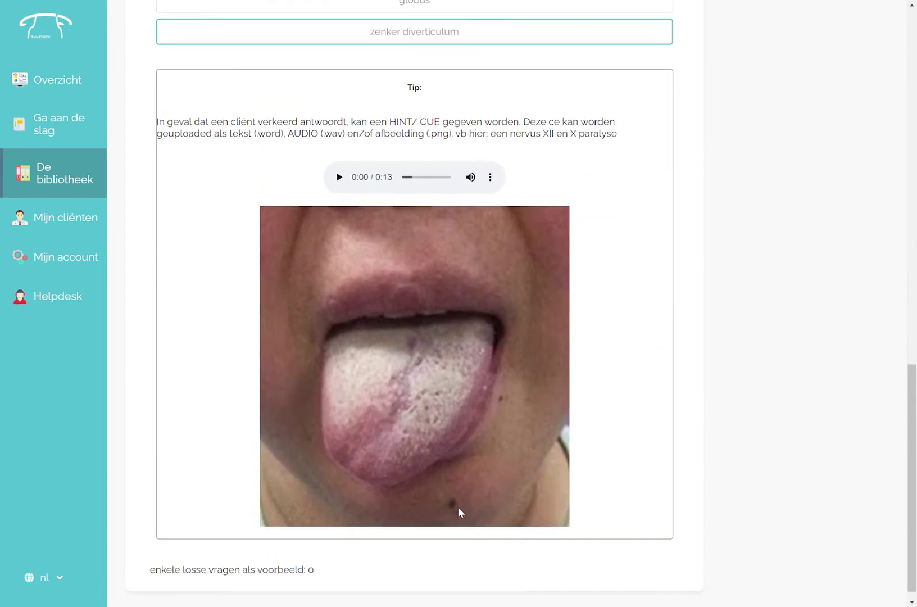
{"action": "scroll", "coordinate": [458, 509], "scroll_direction": "down", "scroll_amount": 1}
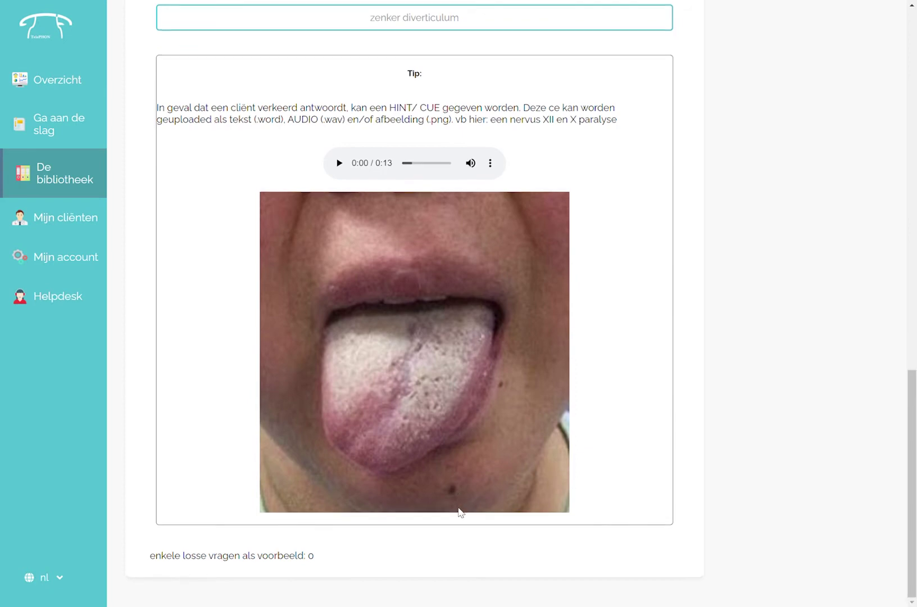
- Answer Vraag 1 with "voortijdige posterieure spillage" and advance past Vraag 2 to Vraag 3 without answering it
{"action": "scroll", "coordinate": [459, 511], "scroll_direction": "up", "scroll_amount": 9}
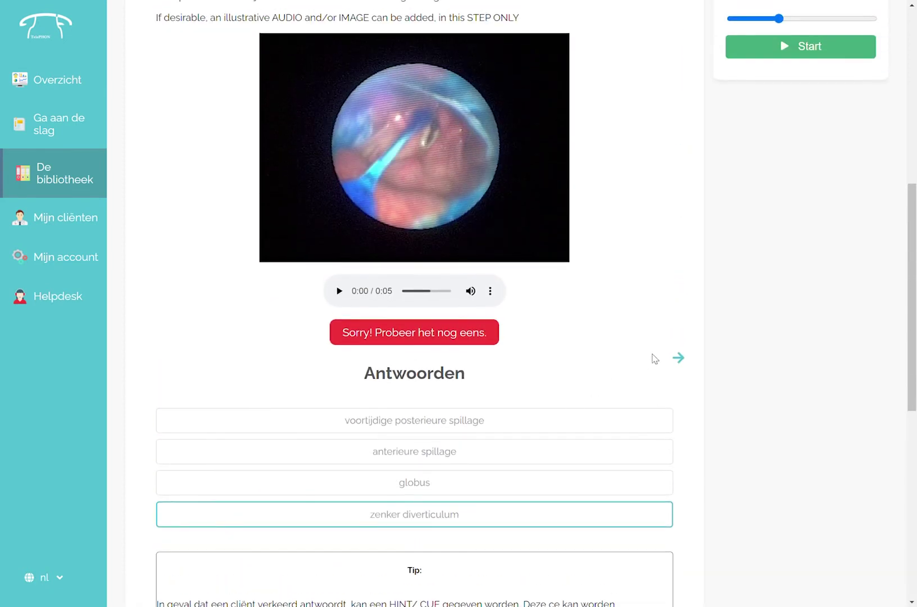
{"action": "left_click", "coordinate": [556, 427]}
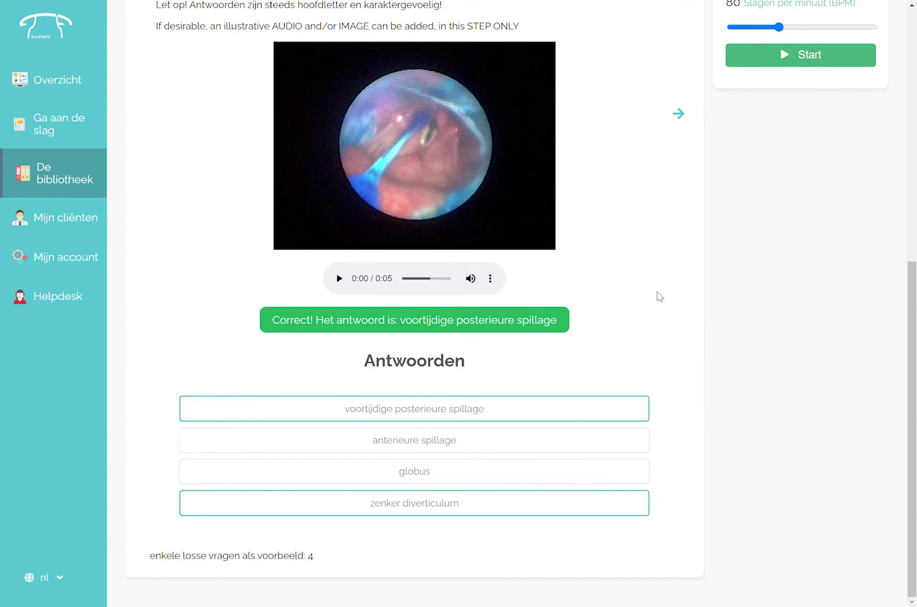
{"action": "left_click", "coordinate": [678, 113]}
{"action": "scroll", "coordinate": [674, 140], "scroll_direction": "down", "scroll_amount": 4}
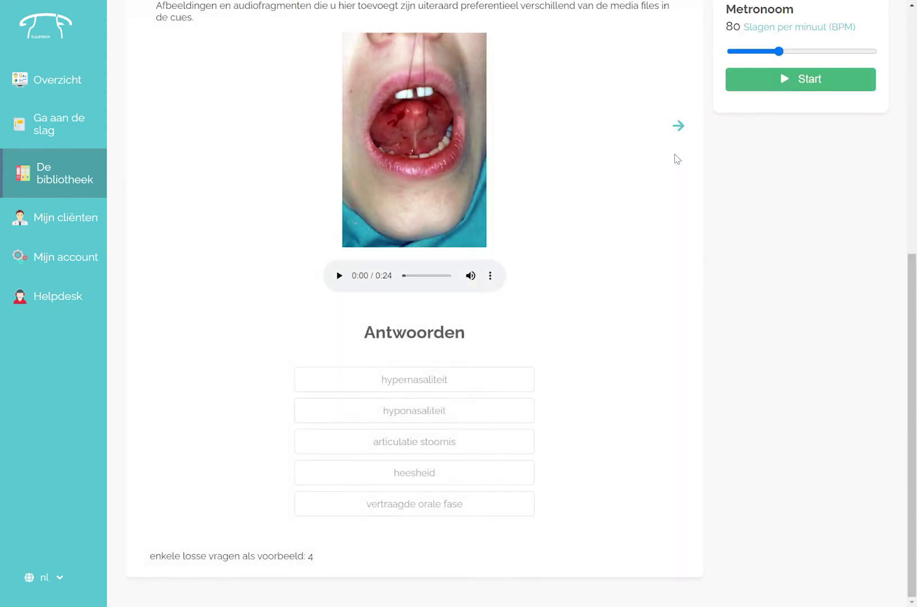
{"action": "scroll", "coordinate": [677, 159], "scroll_direction": "up", "scroll_amount": 3}
{"action": "left_click", "coordinate": [679, 294]}
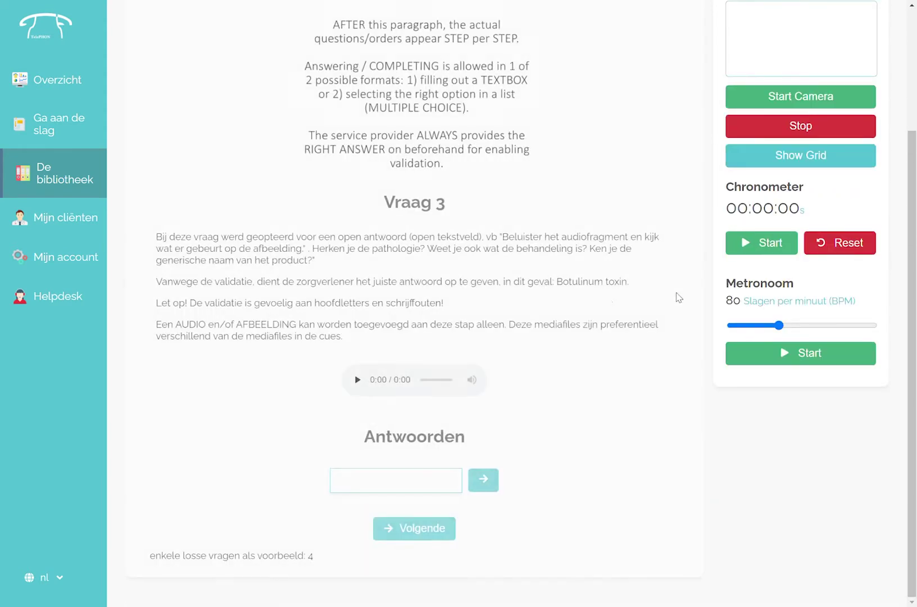
- Finish the example by continuing past Vraag 3 without an answer, and return to the Ontwerp een oefening page
{"action": "scroll", "coordinate": [516, 354], "scroll_direction": "down", "scroll_amount": 2}
{"action": "scroll", "coordinate": [406, 533], "scroll_direction": "down", "scroll_amount": 1}
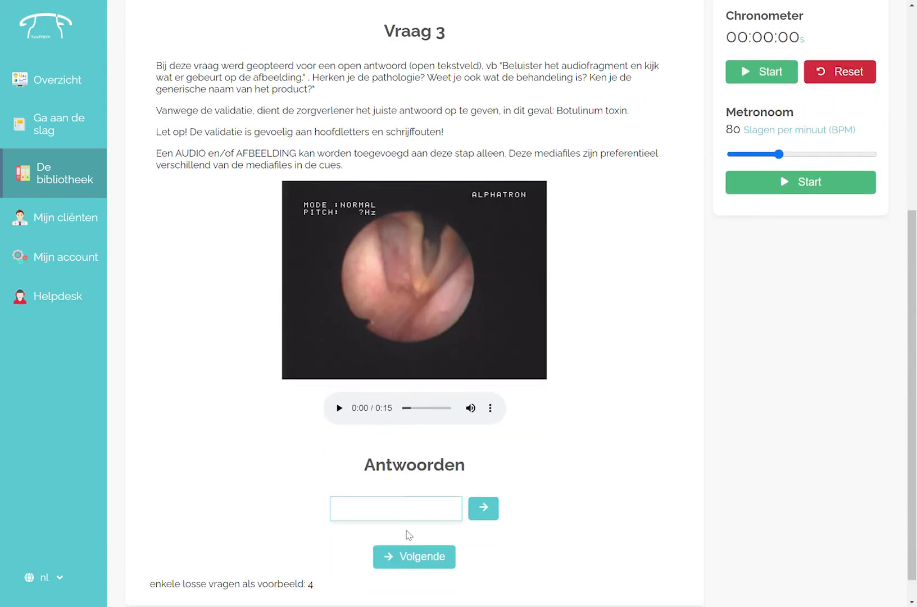
{"action": "scroll", "coordinate": [405, 522], "scroll_direction": "down", "scroll_amount": 1}
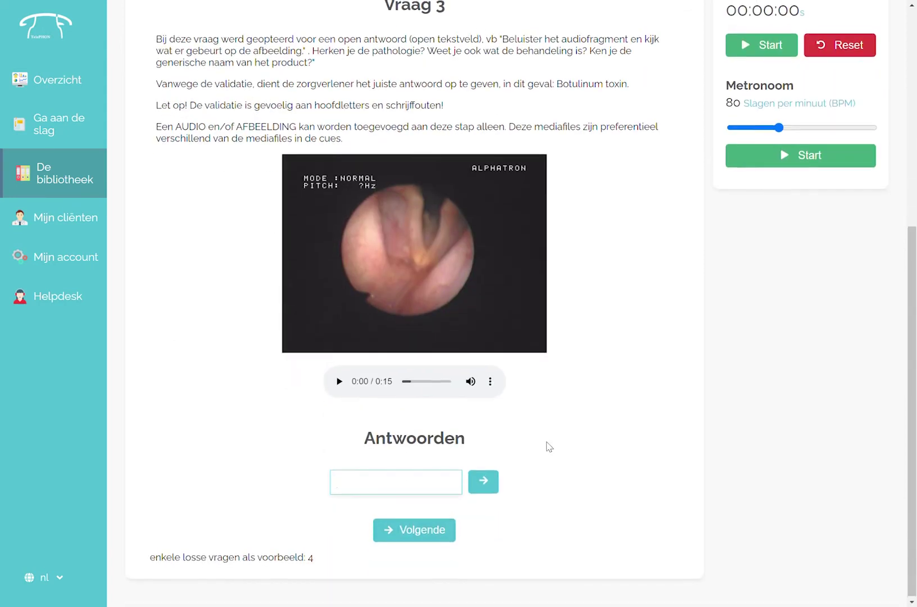
{"action": "left_click", "coordinate": [420, 530]}
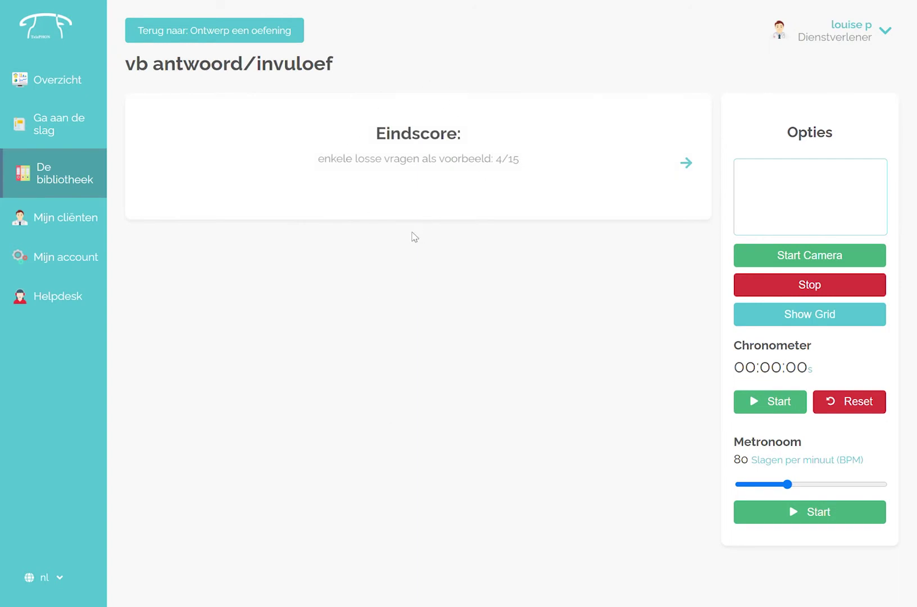
{"action": "left_click", "coordinate": [208, 36]}
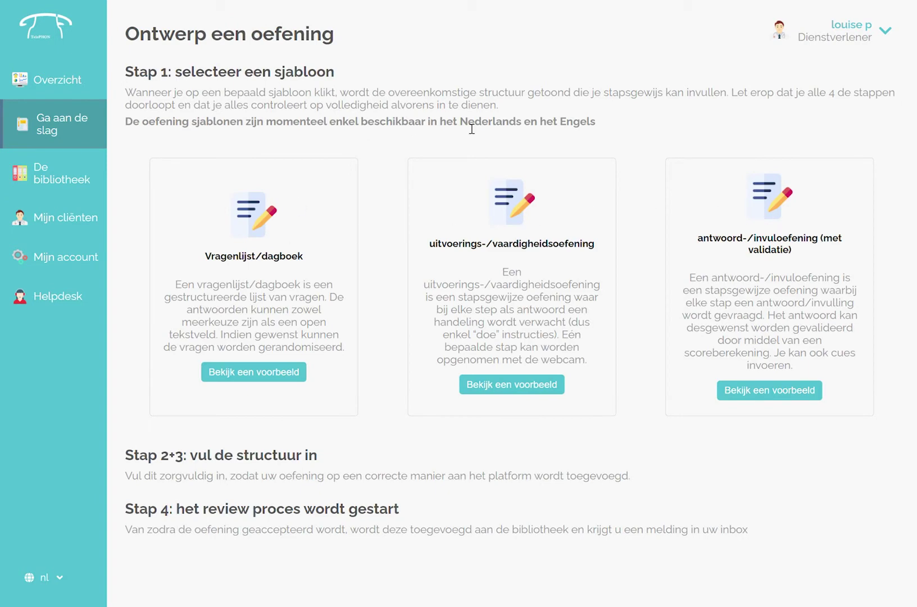
- Select the uitvoerings-/vaardigheidsoefening template and examine its form, from title and discipline to the steps and additional options
{"action": "left_click", "coordinate": [502, 238]}
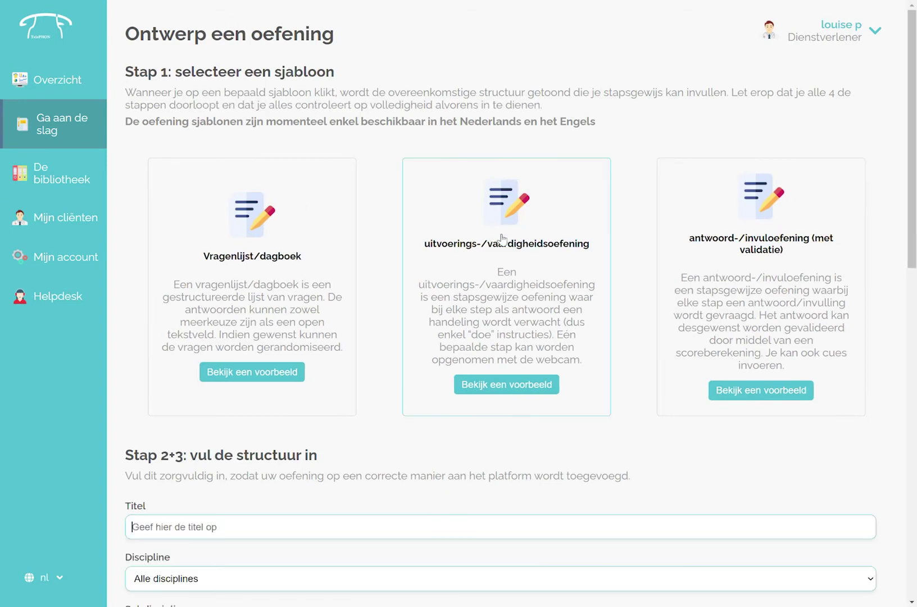
{"action": "scroll", "coordinate": [502, 238], "scroll_direction": "down", "scroll_amount": 5}
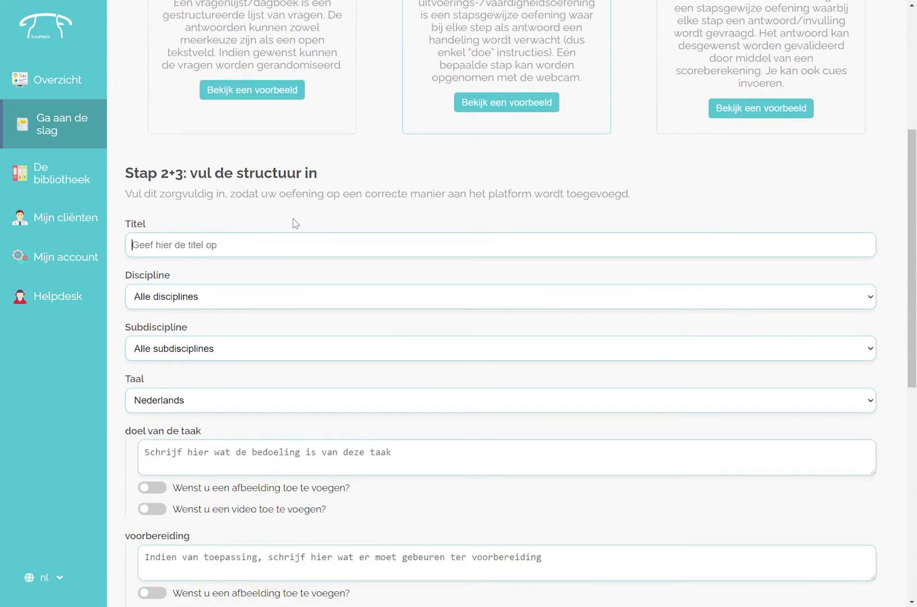
{"action": "left_click", "coordinate": [296, 240]}
{"action": "left_click", "coordinate": [293, 203]}
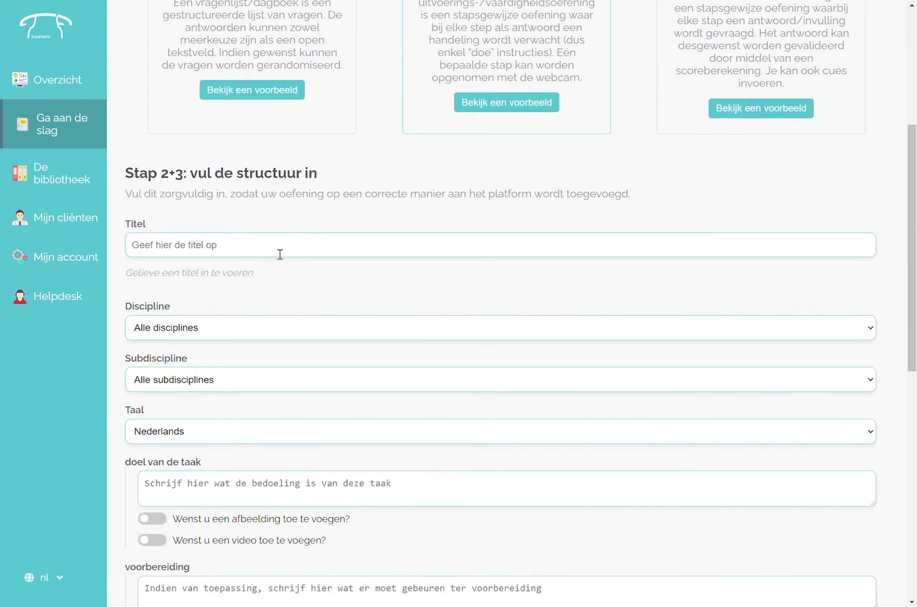
{"action": "scroll", "coordinate": [249, 382], "scroll_direction": "down", "scroll_amount": 2}
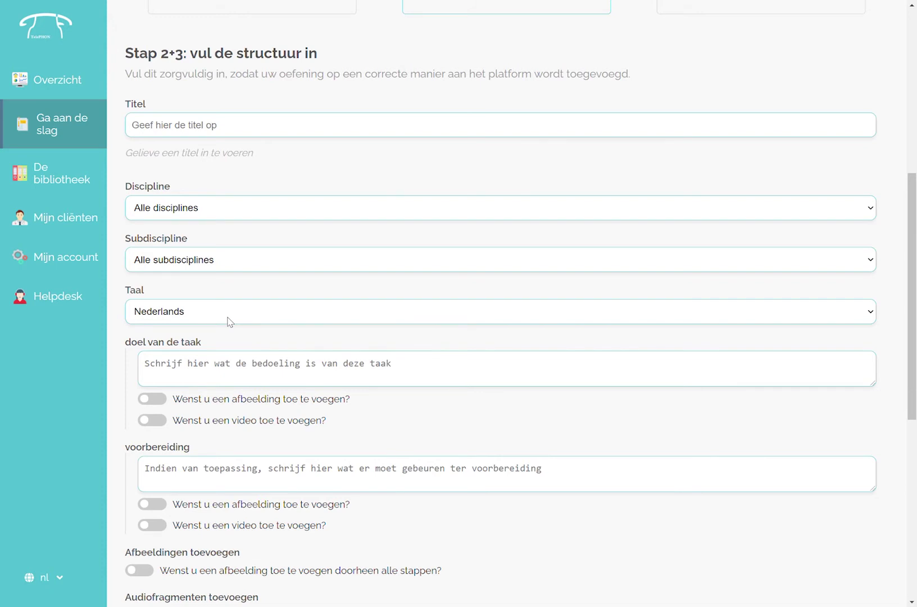
{"action": "scroll", "coordinate": [228, 321], "scroll_direction": "down", "scroll_amount": 3}
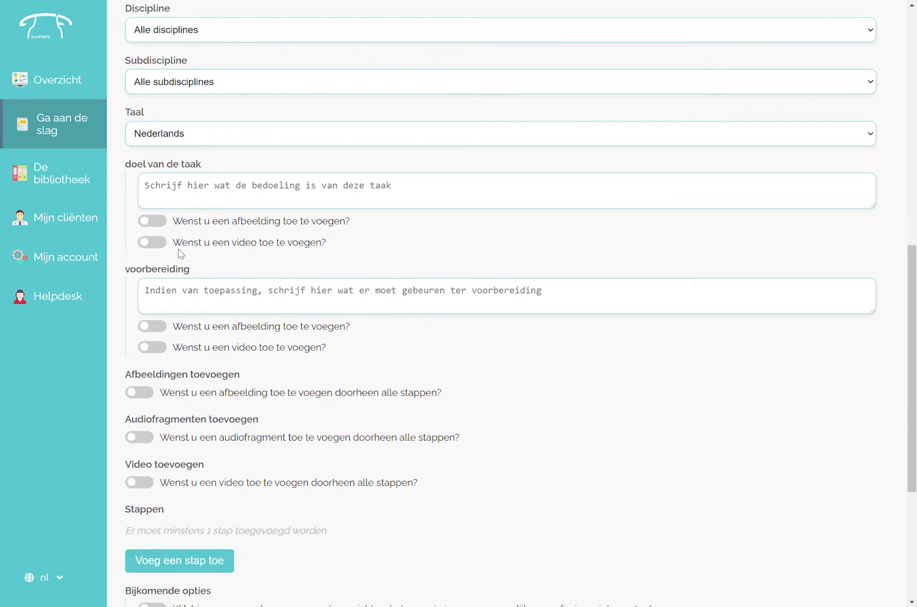
{"action": "scroll", "coordinate": [183, 257], "scroll_direction": "down", "scroll_amount": 1}
{"action": "scroll", "coordinate": [183, 256], "scroll_direction": "down", "scroll_amount": 3}
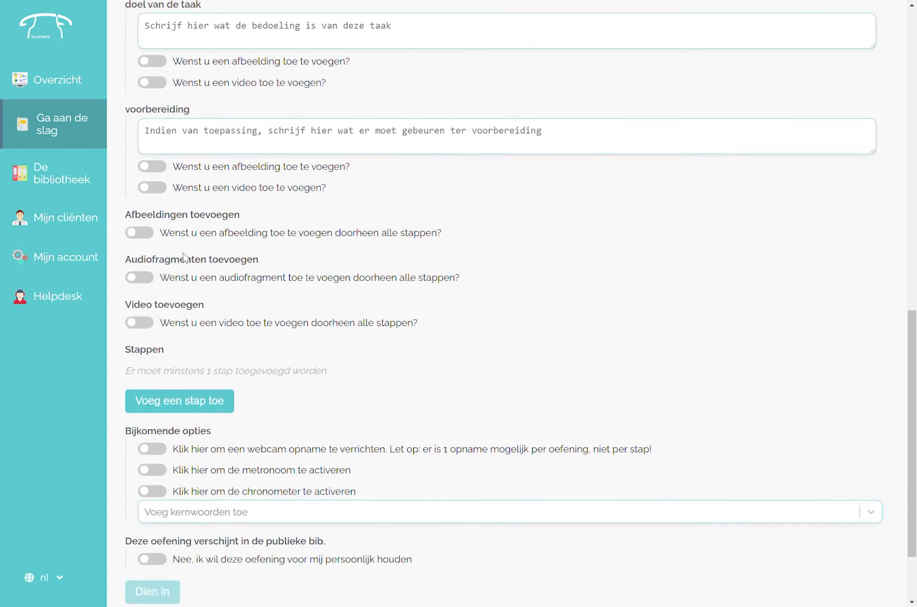
{"action": "scroll", "coordinate": [197, 389], "scroll_direction": "down", "scroll_amount": 1}
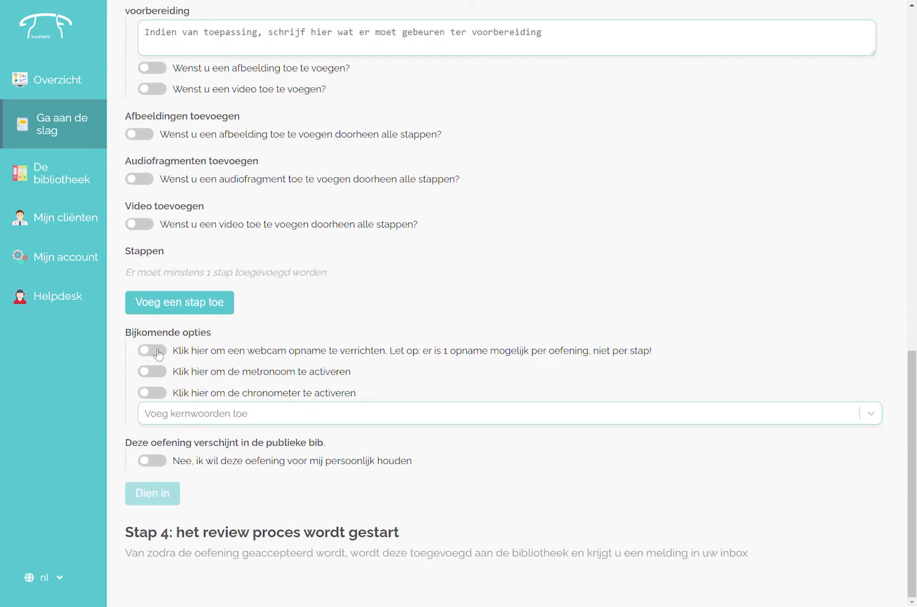
- Switch the option to keep the exercise for personal use on and back off
{"action": "left_click", "coordinate": [152, 461]}
{"action": "left_click", "coordinate": [158, 465]}
{"action": "scroll", "coordinate": [283, 438], "scroll_direction": "up", "scroll_amount": 5}
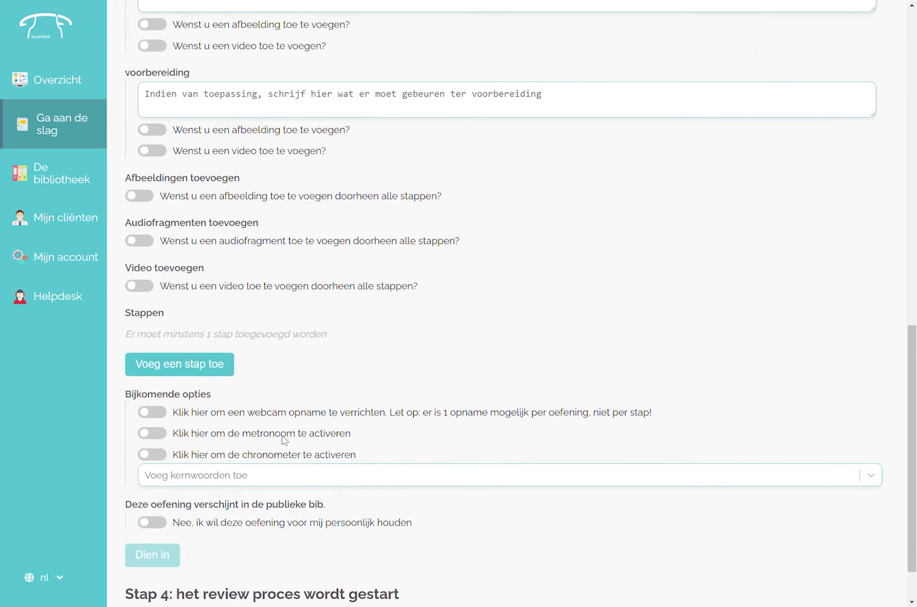
{"action": "scroll", "coordinate": [283, 438], "scroll_direction": "up", "scroll_amount": 10}
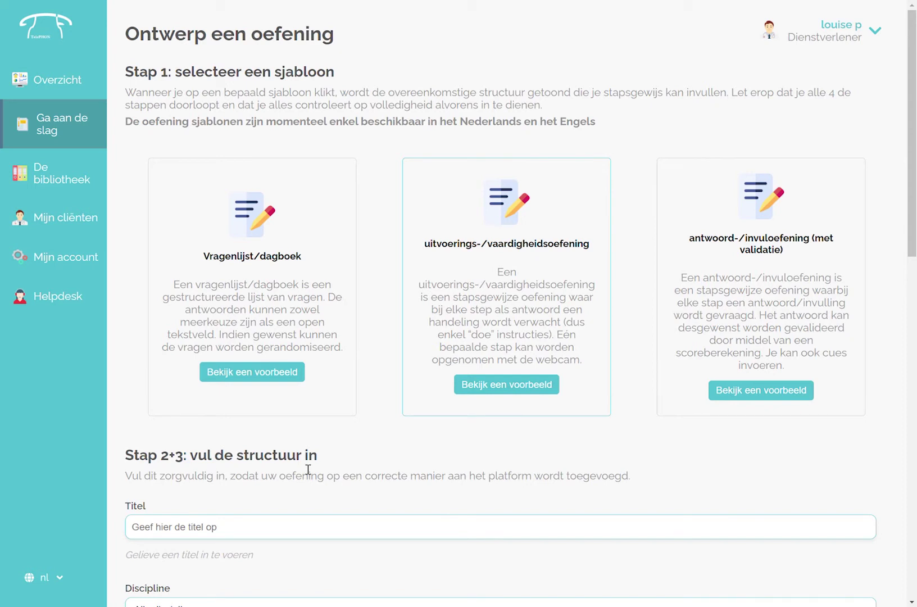
- Open the Maak een document aan form from Ga aan de slag and examine its fields, content editor and visibility options
{"action": "left_click", "coordinate": [80, 140]}
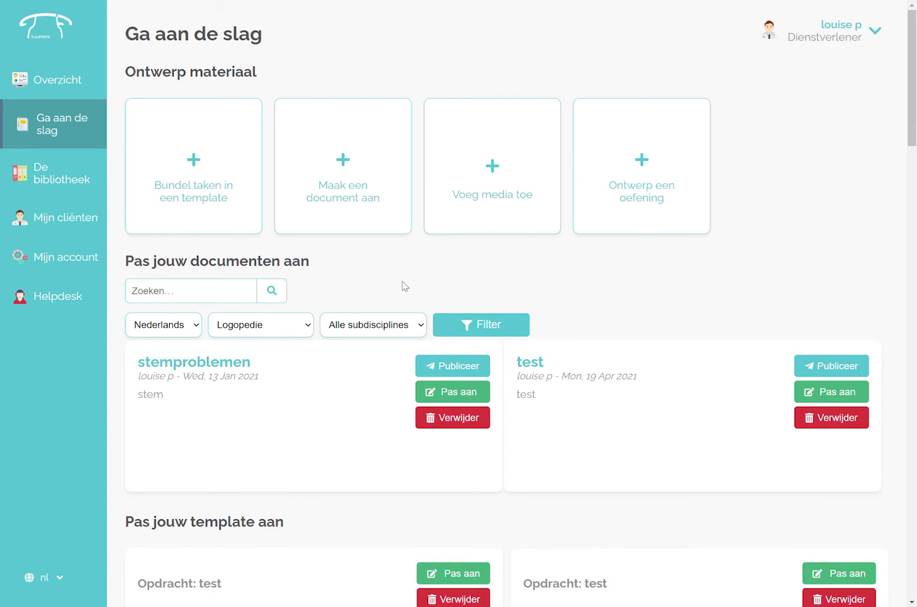
{"action": "left_click", "coordinate": [347, 190]}
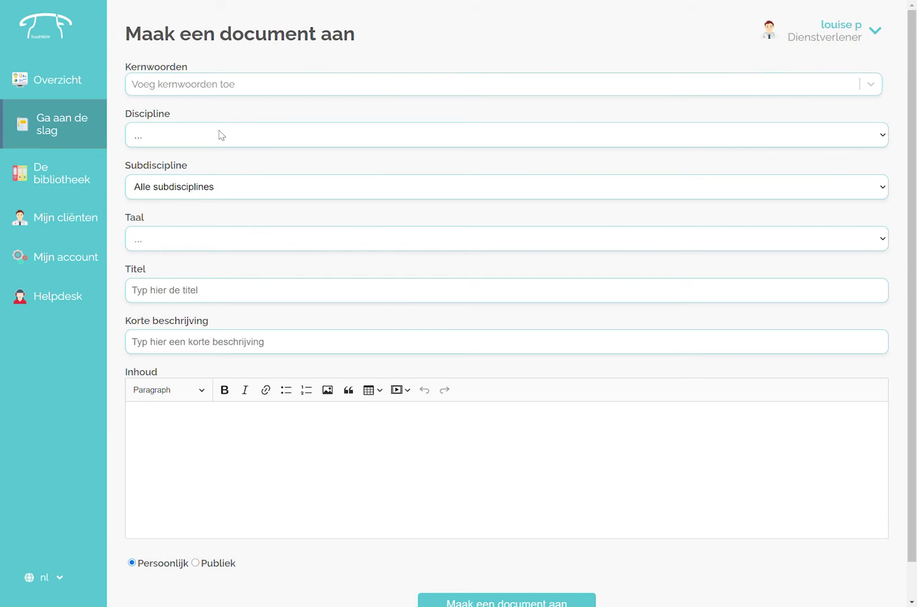
{"action": "left_click", "coordinate": [220, 188]}
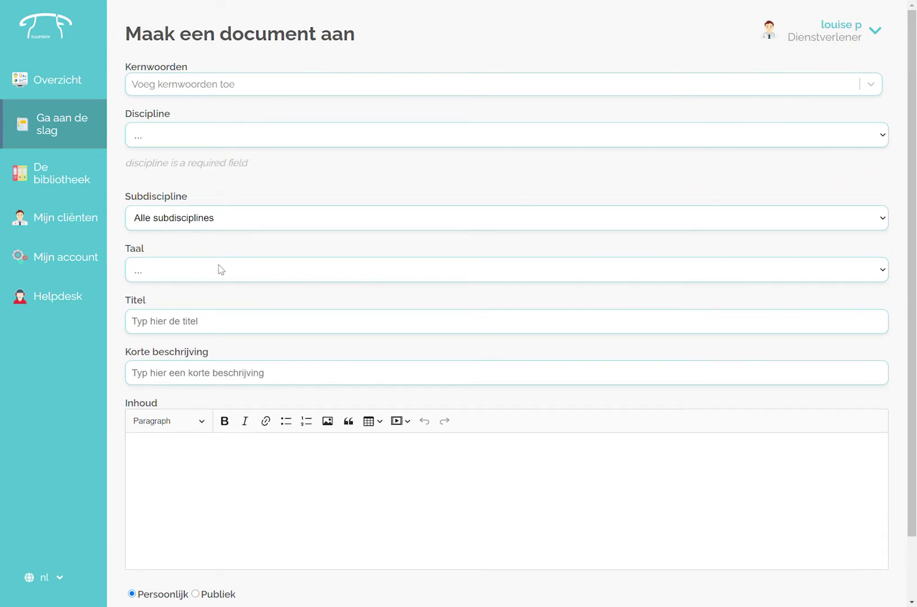
{"action": "scroll", "coordinate": [255, 495], "scroll_direction": "down", "scroll_amount": 1}
{"action": "scroll", "coordinate": [255, 495], "scroll_direction": "down", "scroll_amount": 1}
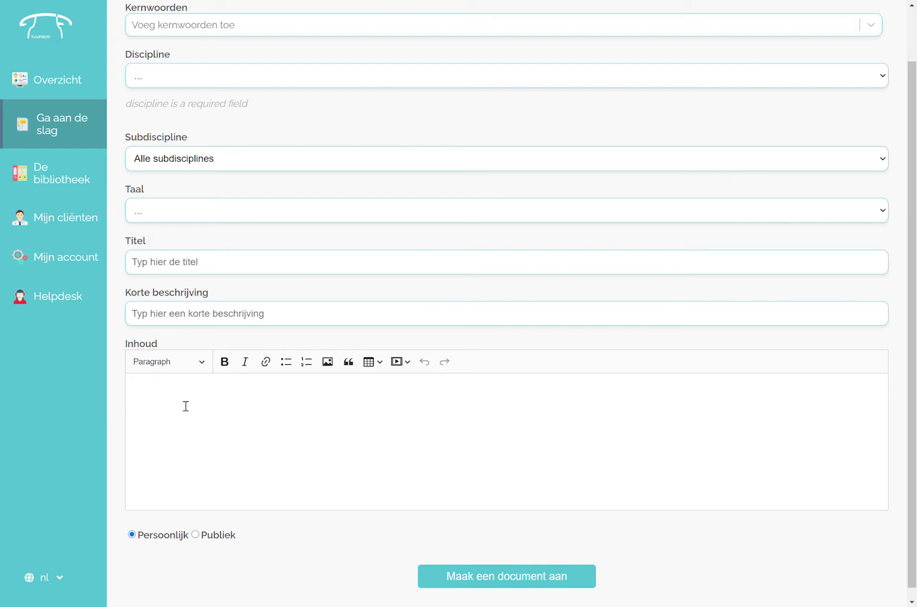
{"action": "scroll", "coordinate": [186, 405], "scroll_direction": "down", "scroll_amount": 1}
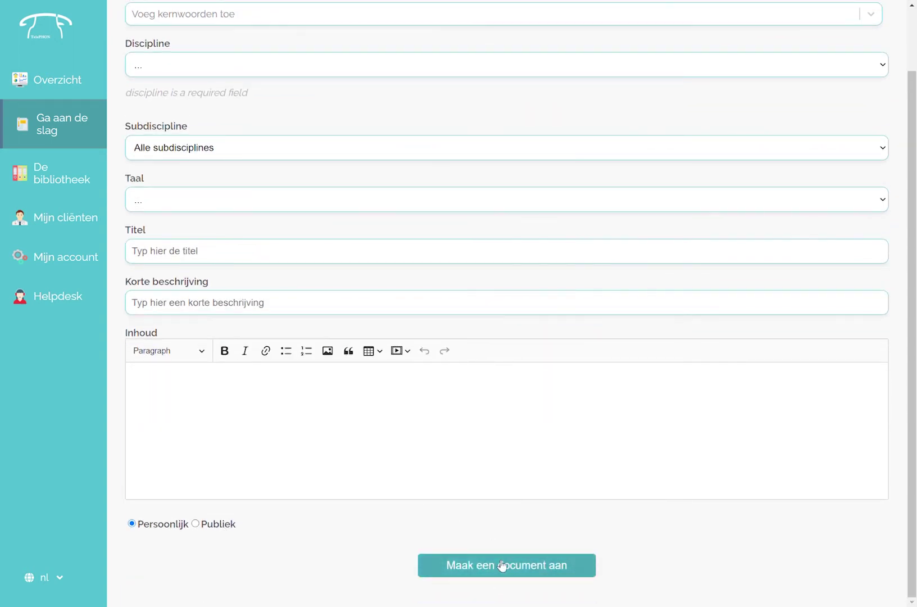
{"action": "scroll", "coordinate": [469, 416], "scroll_direction": "up", "scroll_amount": 1}
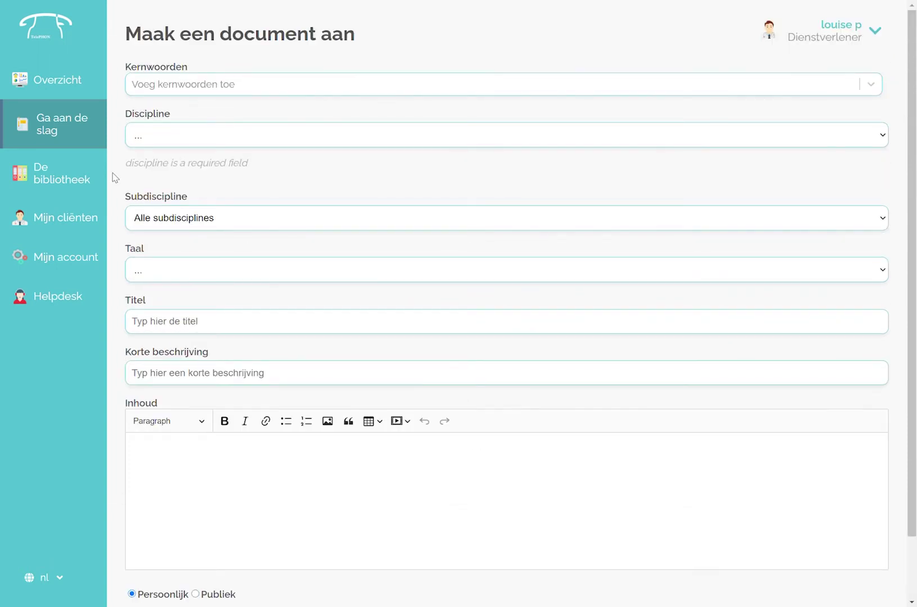
- Start bundling tasks in a template from Ga aan de slag and title the assignment "test"
{"action": "left_click", "coordinate": [68, 138]}
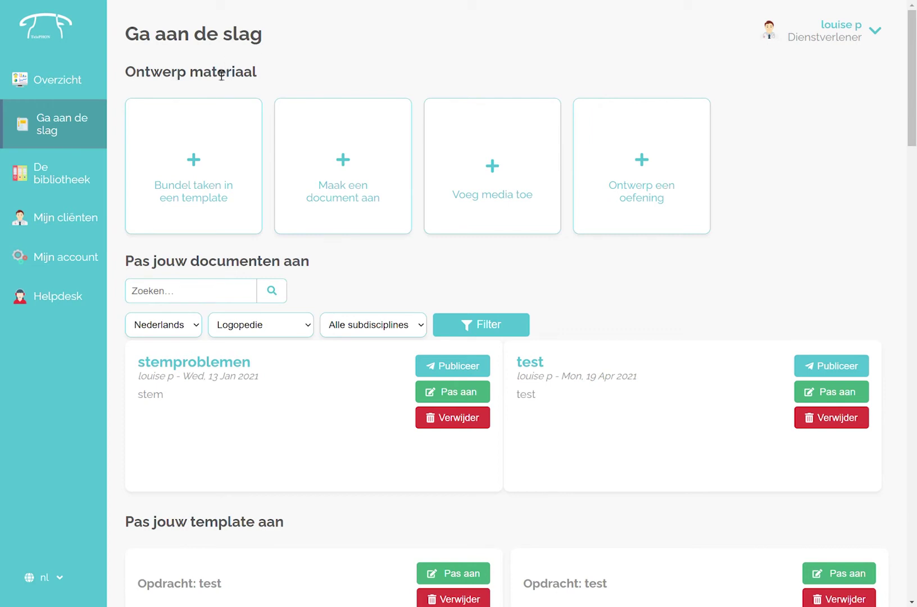
{"action": "left_click", "coordinate": [199, 164]}
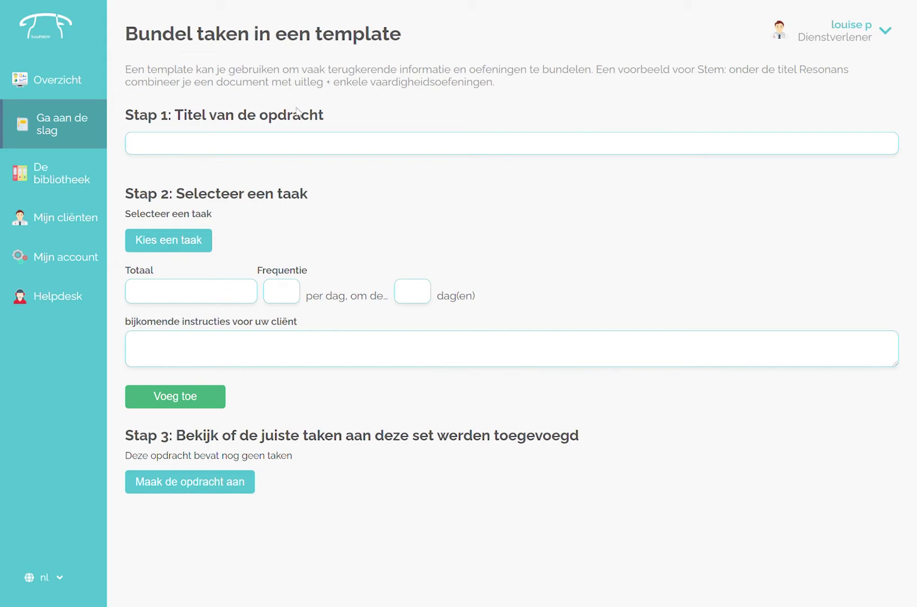
{"action": "left_click", "coordinate": [299, 148]}
{"action": "type", "text": "test"}
- Browse the available tasks and choose "10 communicatietips" as the task for the template
{"action": "left_click", "coordinate": [170, 241]}
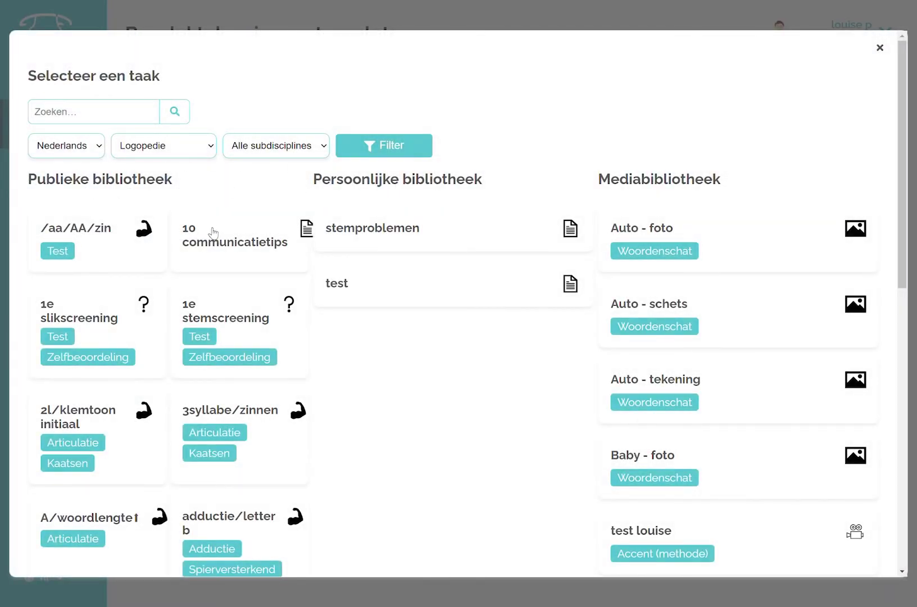
{"action": "scroll", "coordinate": [215, 238], "scroll_direction": "down", "scroll_amount": 6}
{"action": "scroll", "coordinate": [216, 238], "scroll_direction": "down", "scroll_amount": 4}
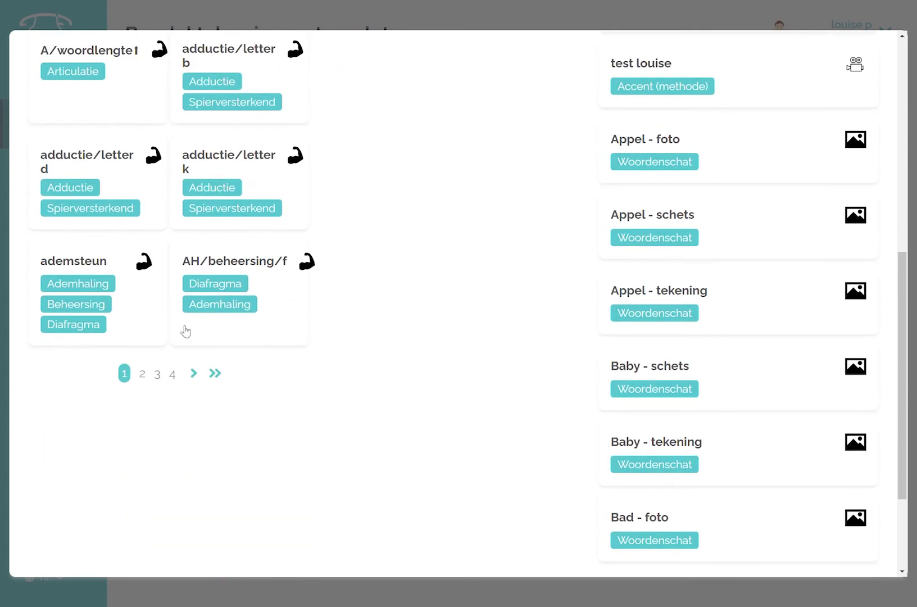
{"action": "left_click", "coordinate": [111, 572]}
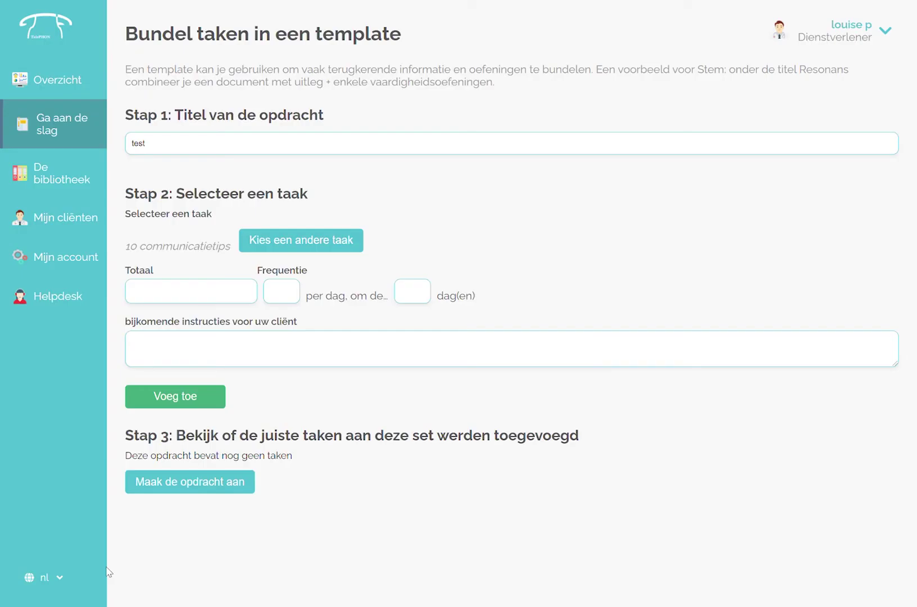
- Set the total for "10 communicatietips" to 3 and add the task to the template
{"action": "left_click", "coordinate": [178, 298]}
{"action": "left_click", "coordinate": [245, 288]}
{"action": "left_click", "coordinate": [245, 288]}
{"action": "left_click", "coordinate": [245, 289]}
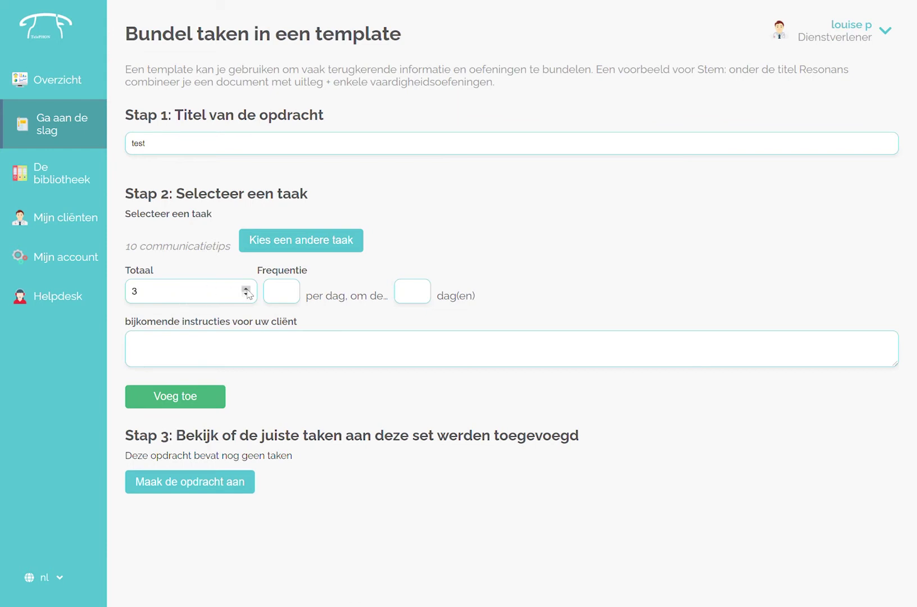
{"action": "left_click", "coordinate": [288, 290]}
{"action": "left_click", "coordinate": [423, 288]}
{"action": "left_click", "coordinate": [320, 350]}
{"action": "left_click", "coordinate": [206, 400]}
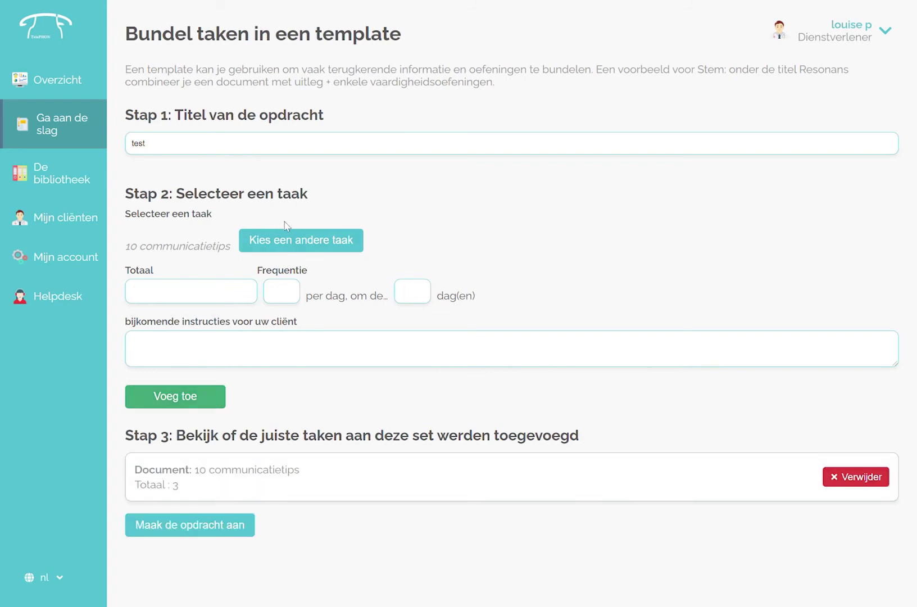
- Replace the selected task with "2l/klemtoon initiaal" from the list of available tasks
{"action": "left_click", "coordinate": [296, 239]}
{"action": "scroll", "coordinate": [158, 385], "scroll_direction": "down", "scroll_amount": 3}
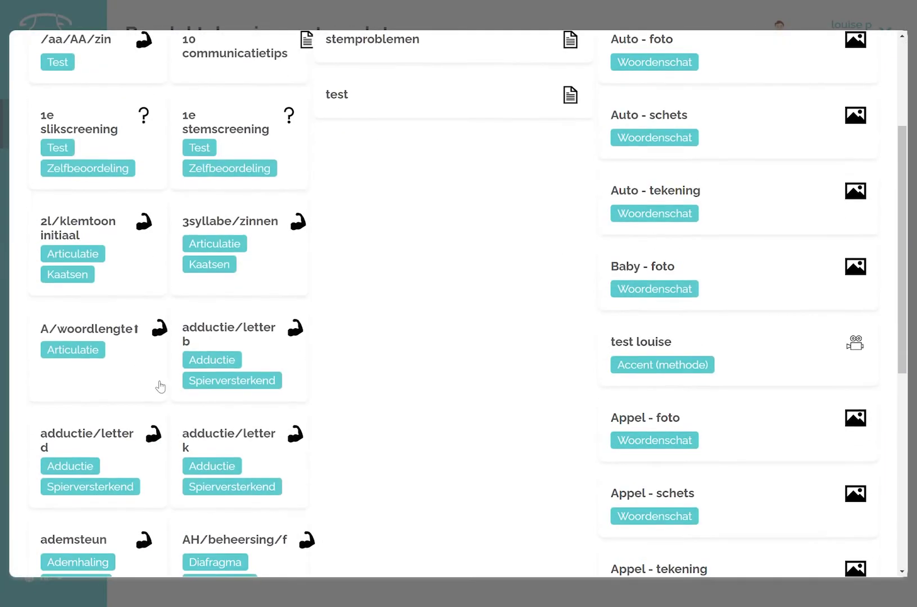
{"action": "scroll", "coordinate": [123, 286], "scroll_direction": "down", "scroll_amount": 6}
{"action": "scroll", "coordinate": [125, 285], "scroll_direction": "down", "scroll_amount": 2}
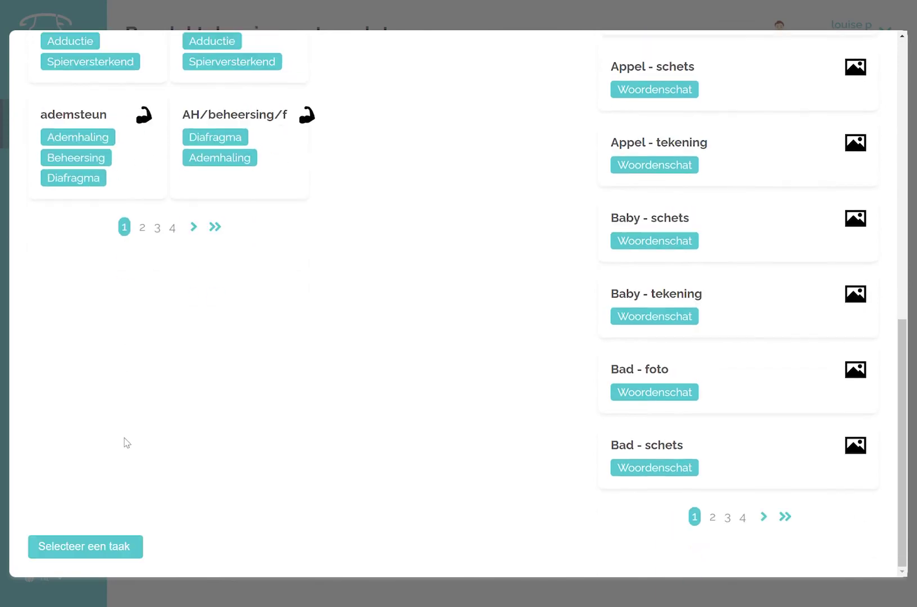
{"action": "left_click", "coordinate": [107, 554]}
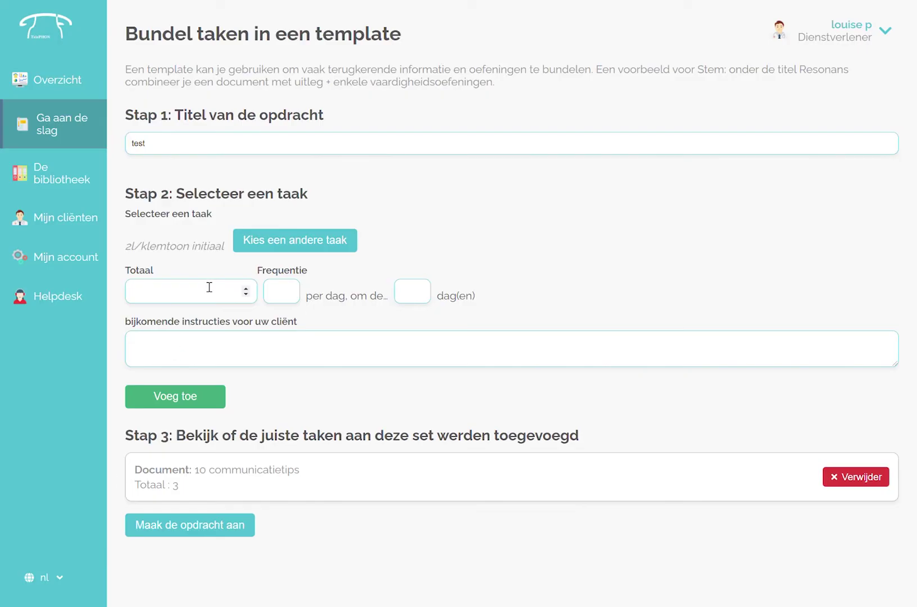
- Set the total to 2 and the frequency to 1 per day every 1 day, and add the task to the template
{"action": "left_click", "coordinate": [242, 289]}
{"action": "type", "text": "2"}
{"action": "key", "text": "Tab"}
{"action": "type", "text": "1"}
{"action": "key", "text": "Tab"}
{"action": "type", "text": "1"}
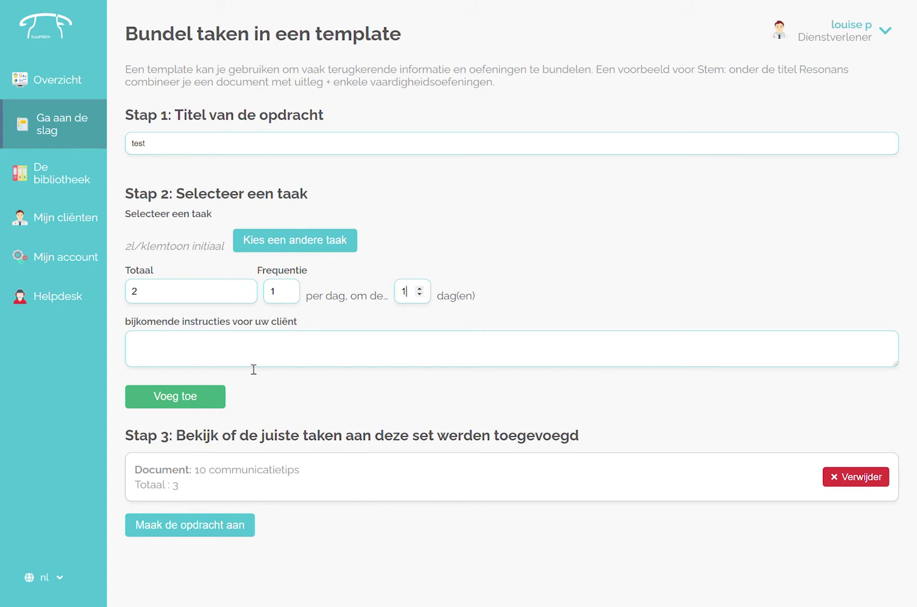
{"action": "left_click", "coordinate": [217, 397]}
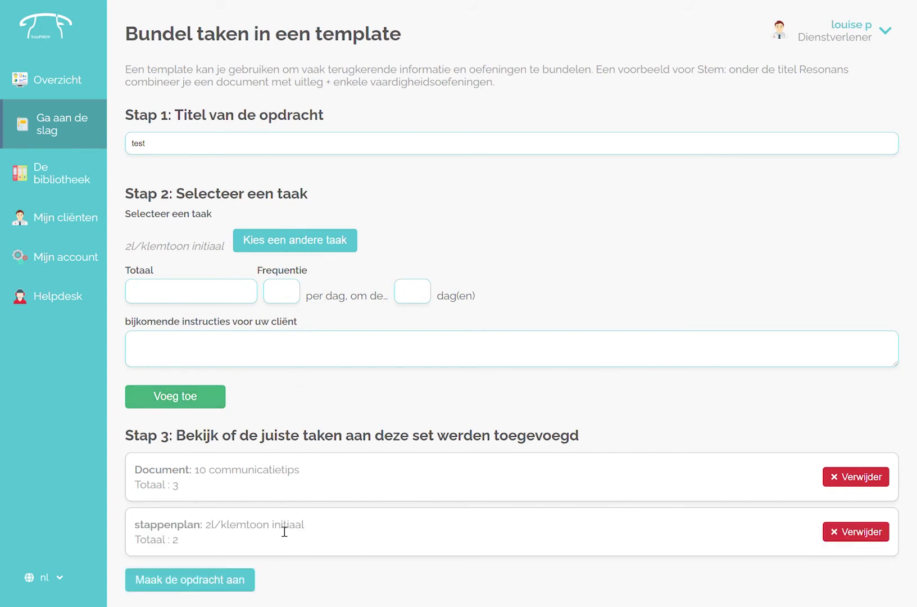
- Create the "test" assignment from the two added tasks and look through the list of own templates
{"action": "left_click", "coordinate": [207, 585]}
{"action": "scroll", "coordinate": [203, 584], "scroll_direction": "down", "scroll_amount": 5}
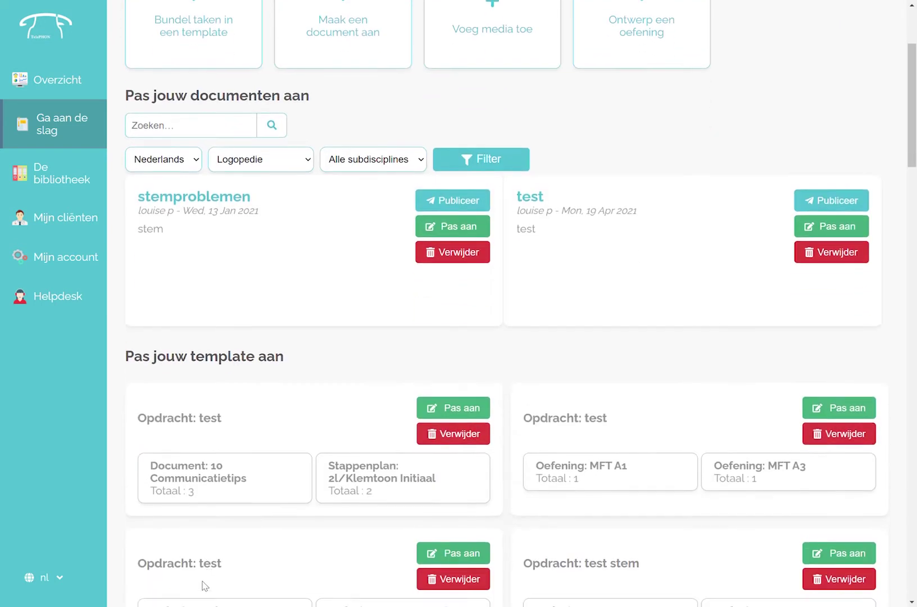
{"action": "scroll", "coordinate": [203, 584], "scroll_direction": "down", "scroll_amount": 5}
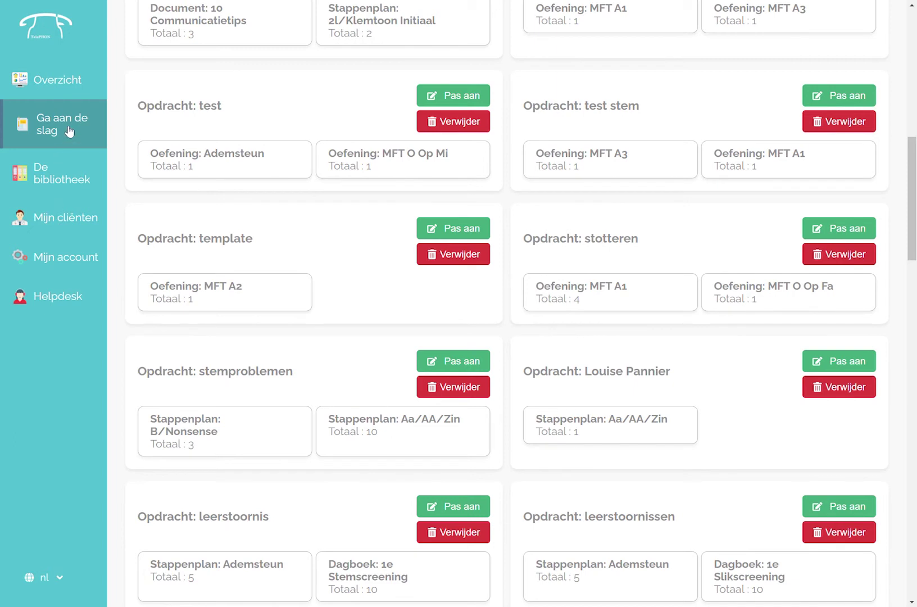
- Open De bibliotheek for a look, and go on to Mijn cliënten to examine the clients' progress bars
{"action": "left_click", "coordinate": [70, 182]}
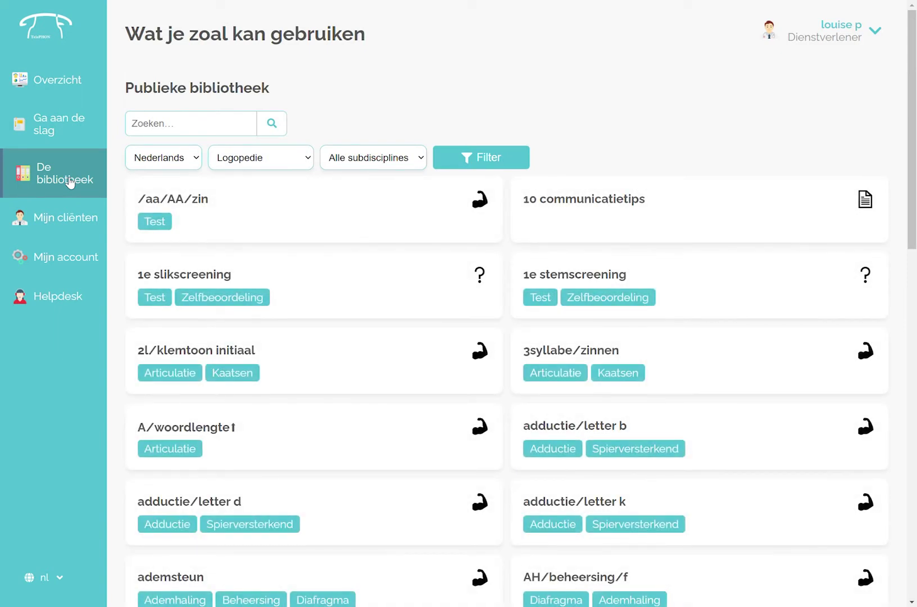
{"action": "left_click", "coordinate": [80, 217]}
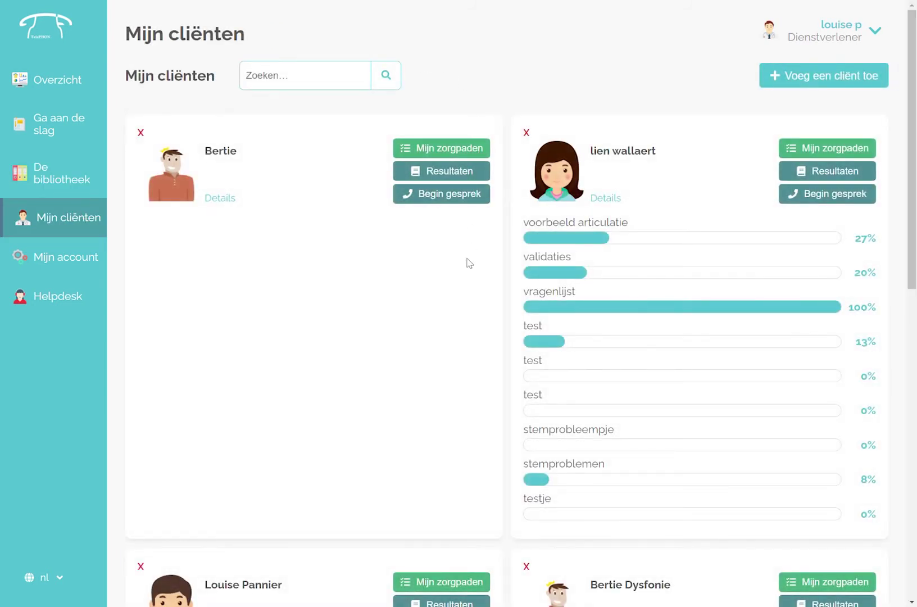
{"action": "scroll", "coordinate": [469, 263], "scroll_direction": "down", "scroll_amount": 2}
{"action": "scroll", "coordinate": [469, 263], "scroll_direction": "down", "scroll_amount": 3}
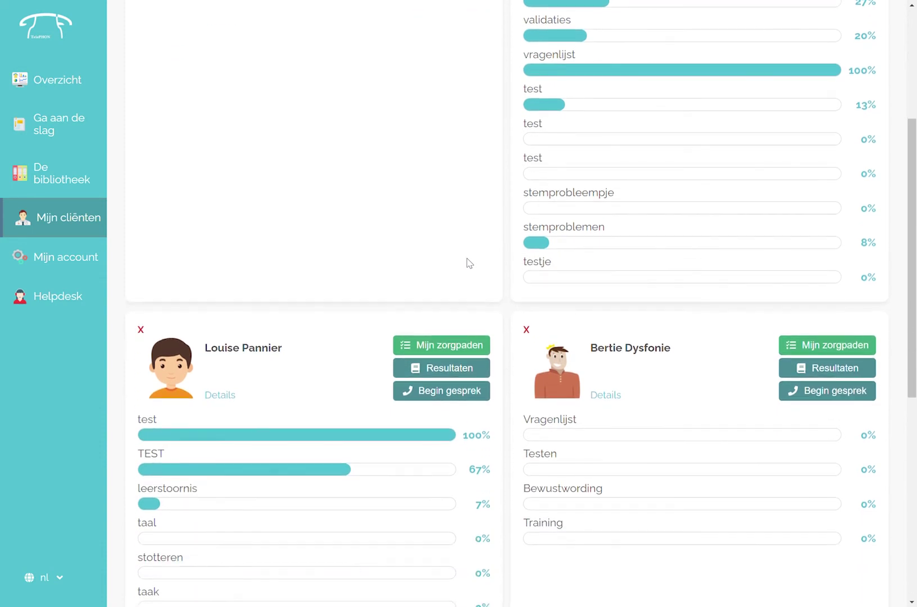
{"action": "scroll", "coordinate": [470, 264], "scroll_direction": "up", "scroll_amount": 5}
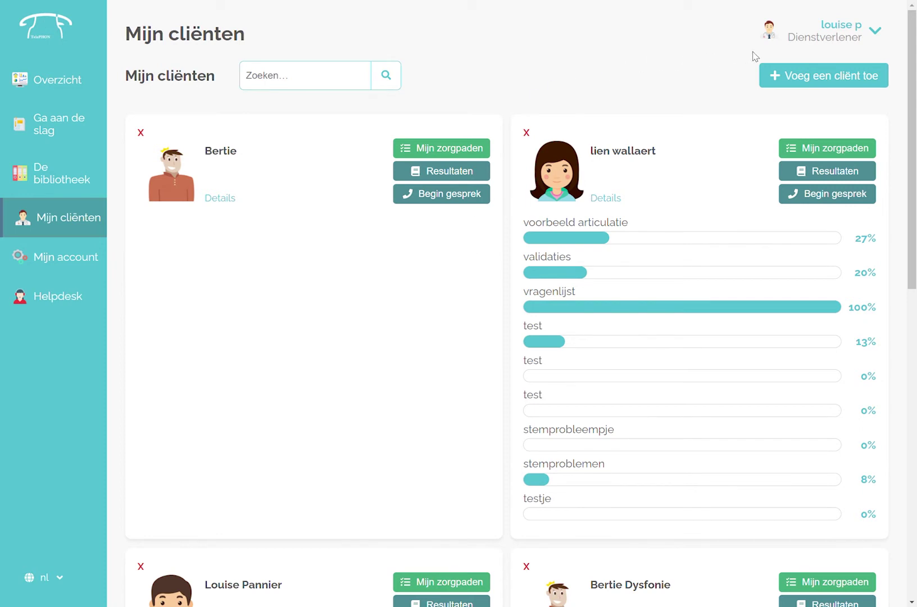
- View the invitation form for adding a client, close it without sending, and look through the client cards again
{"action": "left_click", "coordinate": [802, 76]}
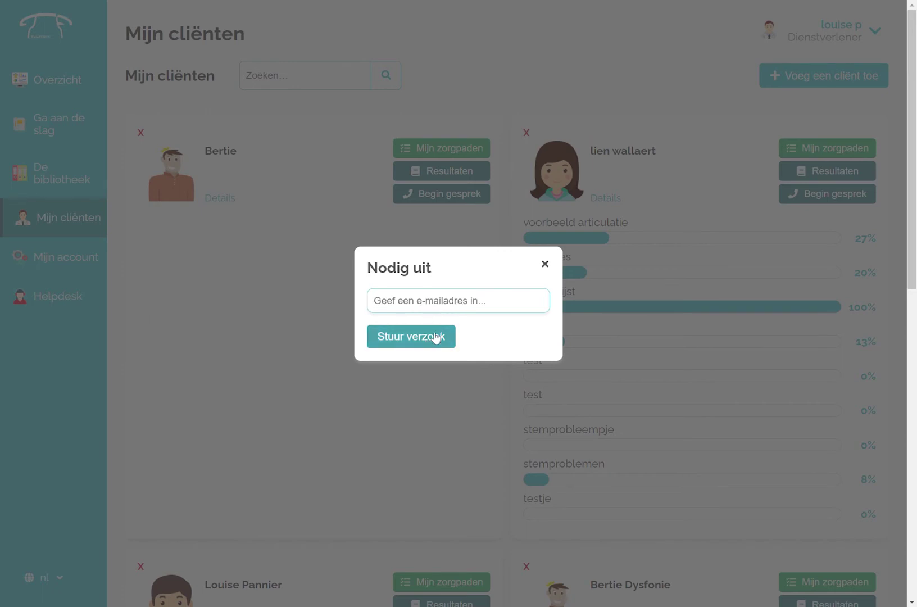
{"action": "left_click", "coordinate": [544, 264]}
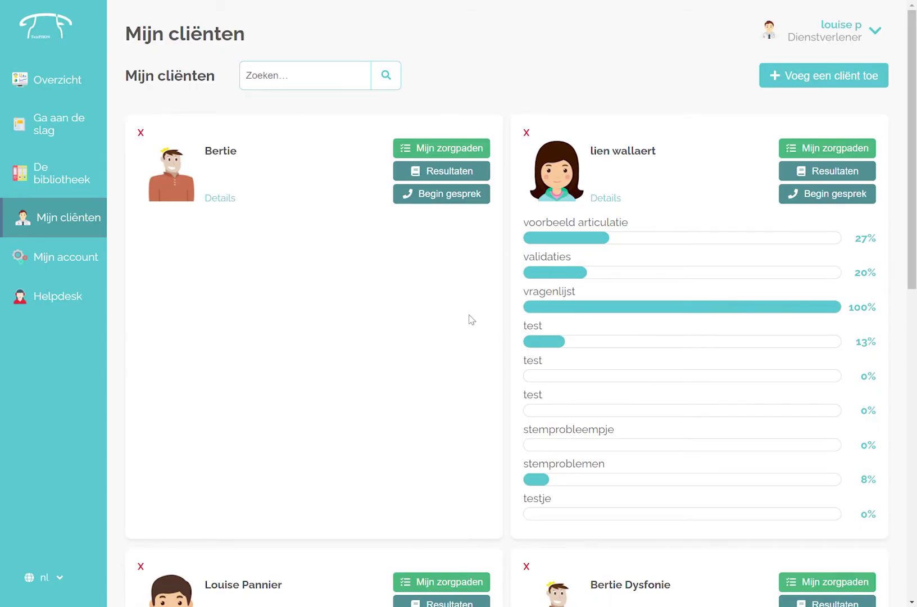
{"action": "scroll", "coordinate": [470, 319], "scroll_direction": "down", "scroll_amount": 1}
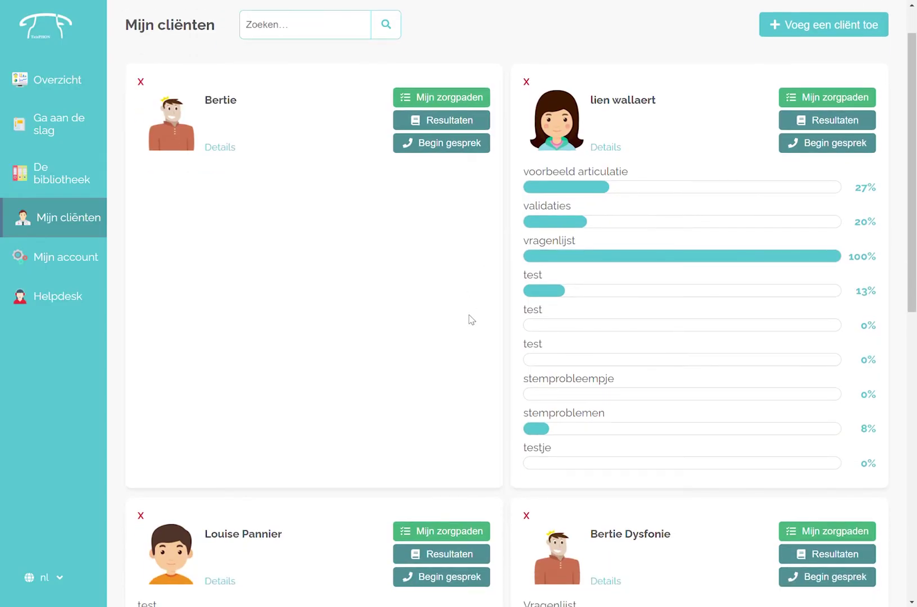
{"action": "scroll", "coordinate": [471, 319], "scroll_direction": "down", "scroll_amount": 2}
{"action": "scroll", "coordinate": [470, 319], "scroll_direction": "up", "scroll_amount": 3}
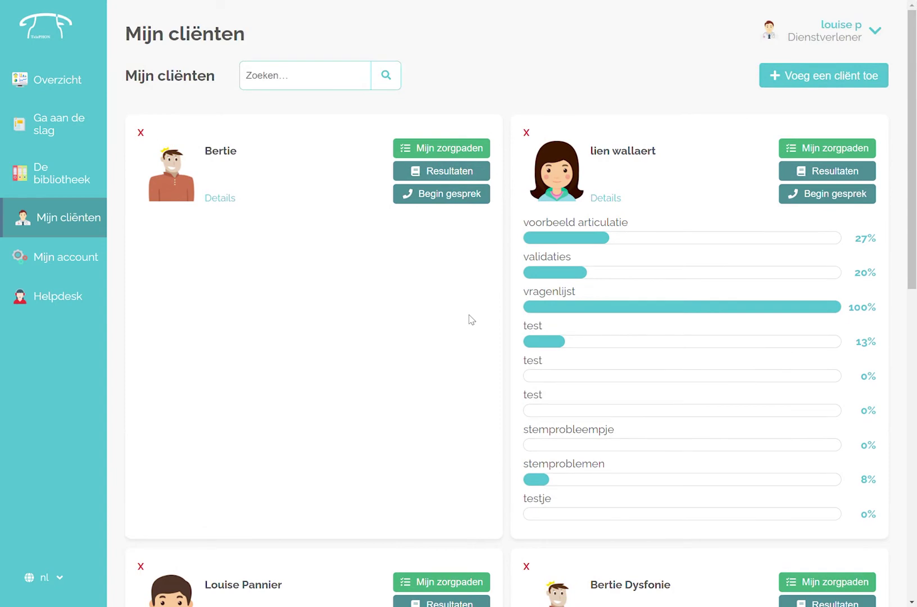
{"action": "scroll", "coordinate": [470, 319], "scroll_direction": "down", "scroll_amount": 1}
{"action": "scroll", "coordinate": [471, 319], "scroll_direction": "down", "scroll_amount": 4}
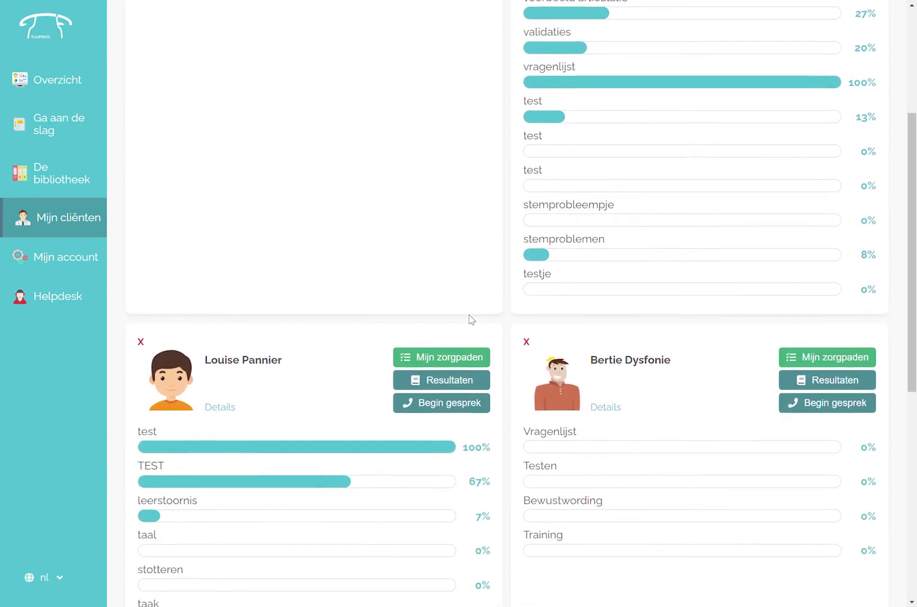
{"action": "scroll", "coordinate": [471, 319], "scroll_direction": "up", "scroll_amount": 5}
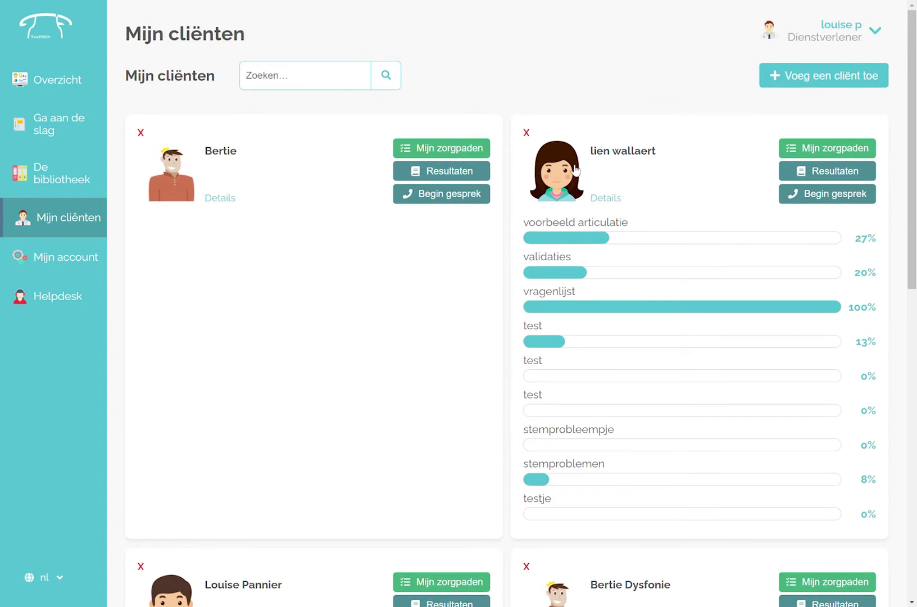
- Open the details of the client with the "voorbeeld articulatie" progress bar, review the editable record fields from Hulpvraag to Conclusie, and save
{"action": "left_click", "coordinate": [612, 195]}
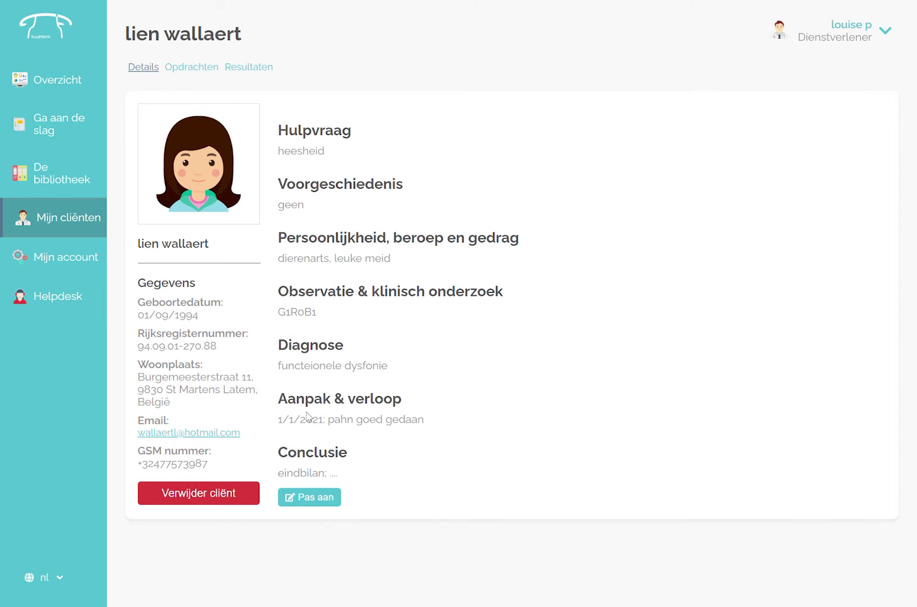
{"action": "left_click", "coordinate": [329, 498]}
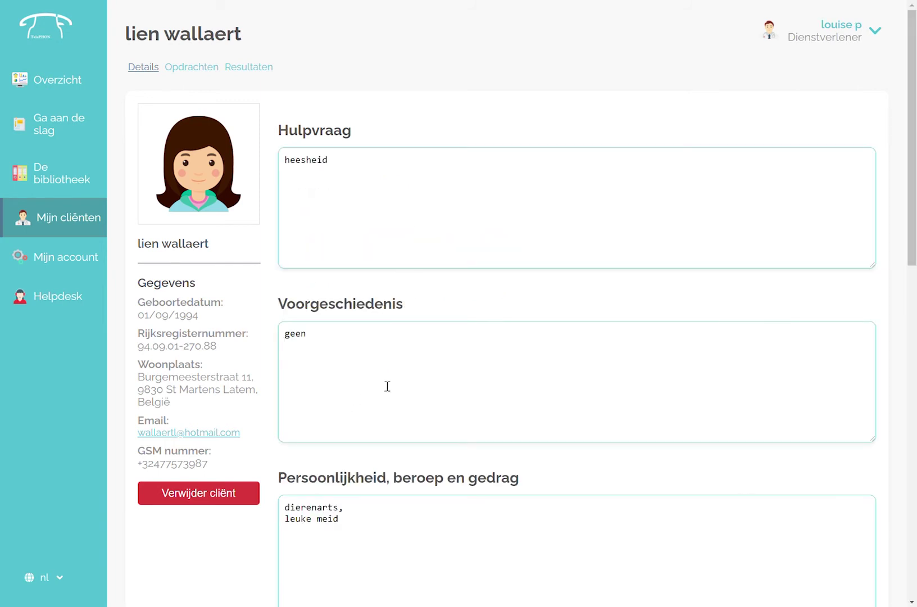
{"action": "scroll", "coordinate": [385, 390], "scroll_direction": "down", "scroll_amount": 3}
{"action": "left_click", "coordinate": [363, 370]}
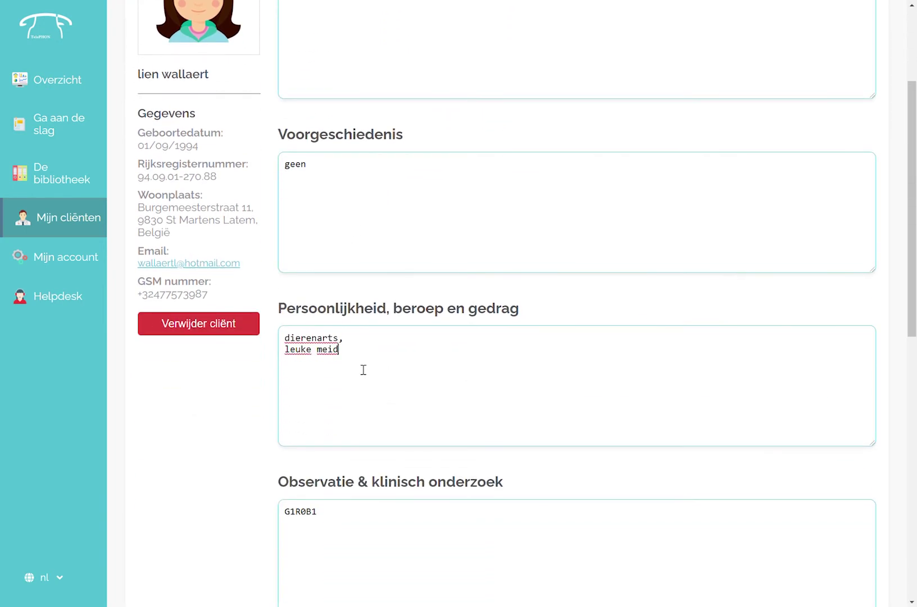
{"action": "scroll", "coordinate": [363, 369], "scroll_direction": "down", "scroll_amount": 3}
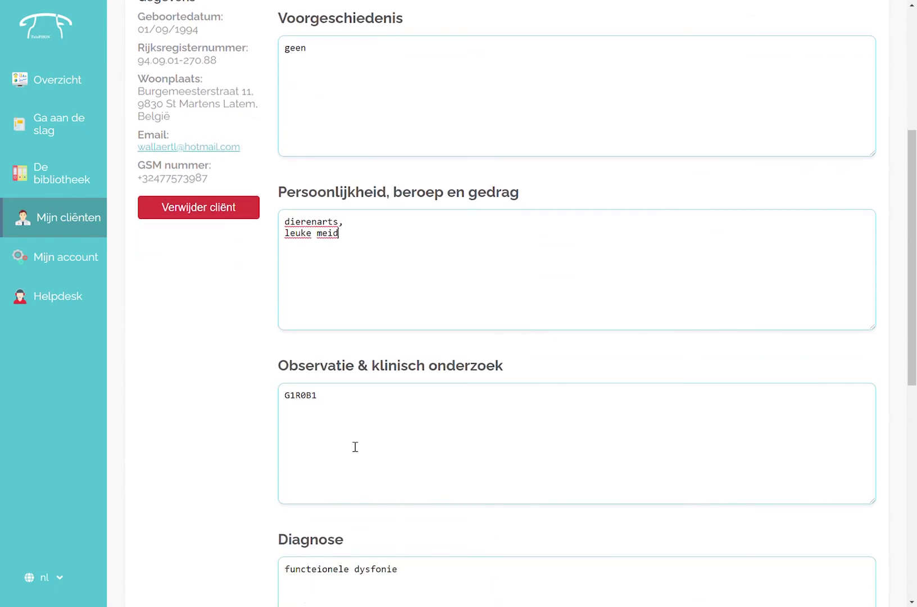
{"action": "scroll", "coordinate": [354, 447], "scroll_direction": "down", "scroll_amount": 3}
{"action": "scroll", "coordinate": [355, 446], "scroll_direction": "down", "scroll_amount": 4}
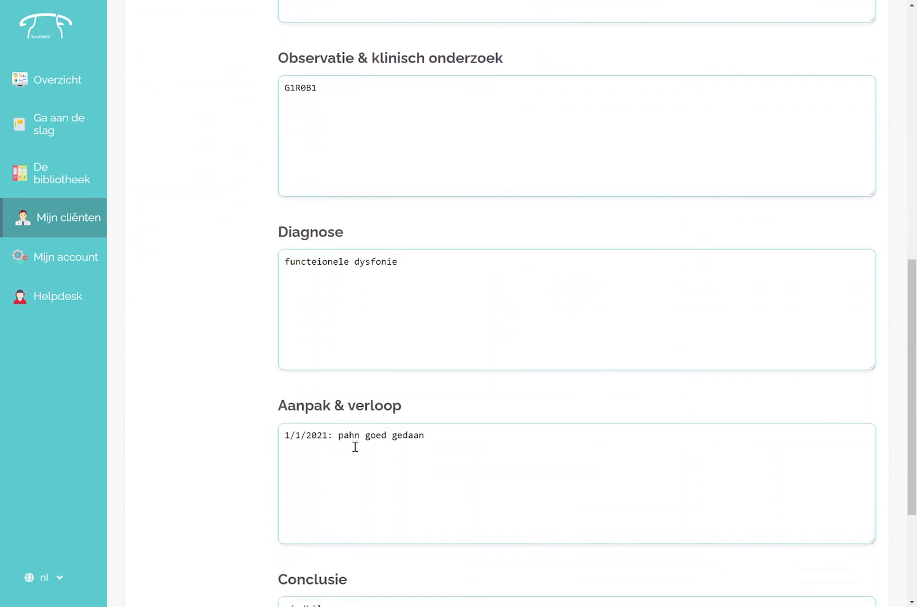
{"action": "scroll", "coordinate": [355, 446], "scroll_direction": "down", "scroll_amount": 2}
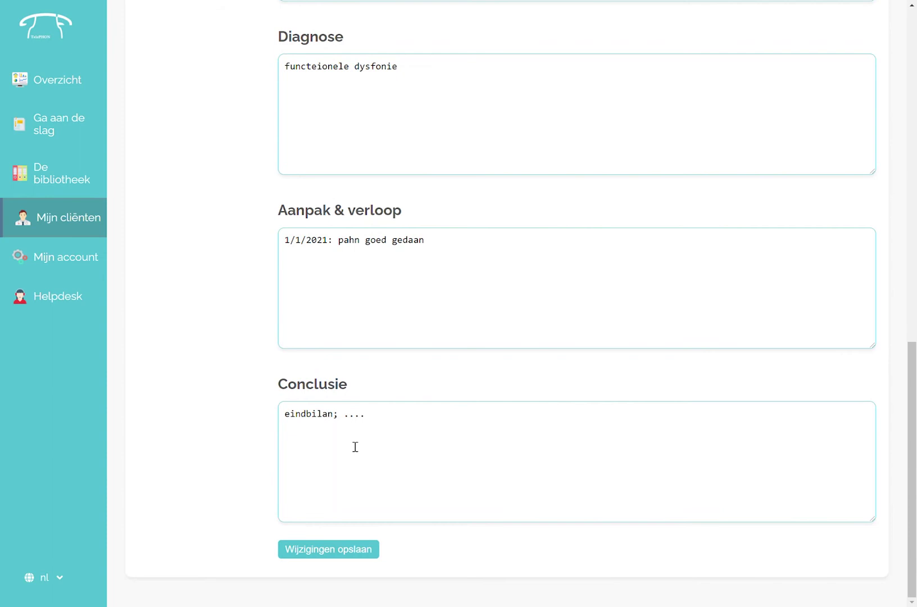
{"action": "left_click", "coordinate": [351, 550]}
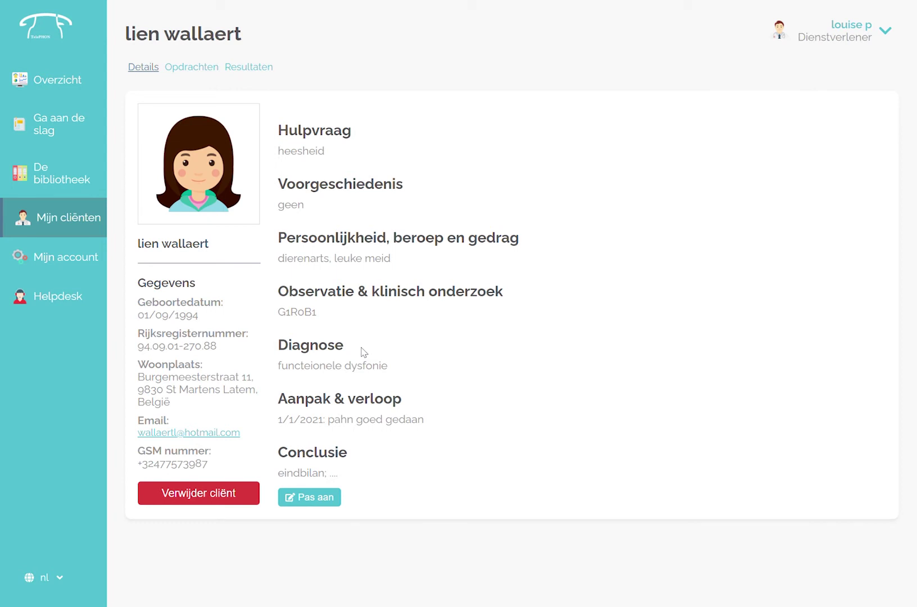
- Show the client's Opdrachten and collapse the care pathways "Zorgpad", "test begin en einddatum" and "stemproblemen"
{"action": "left_click", "coordinate": [206, 71]}
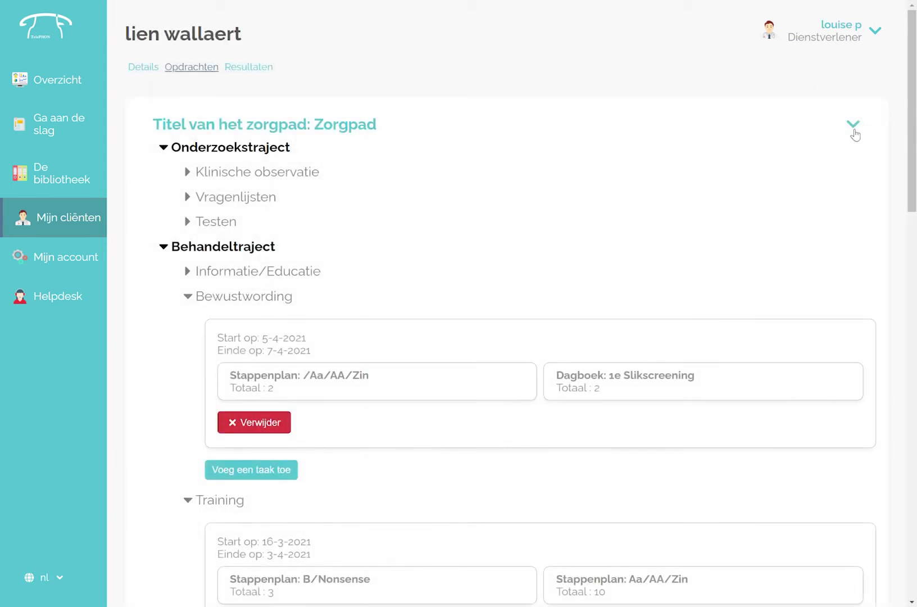
{"action": "left_click", "coordinate": [853, 134]}
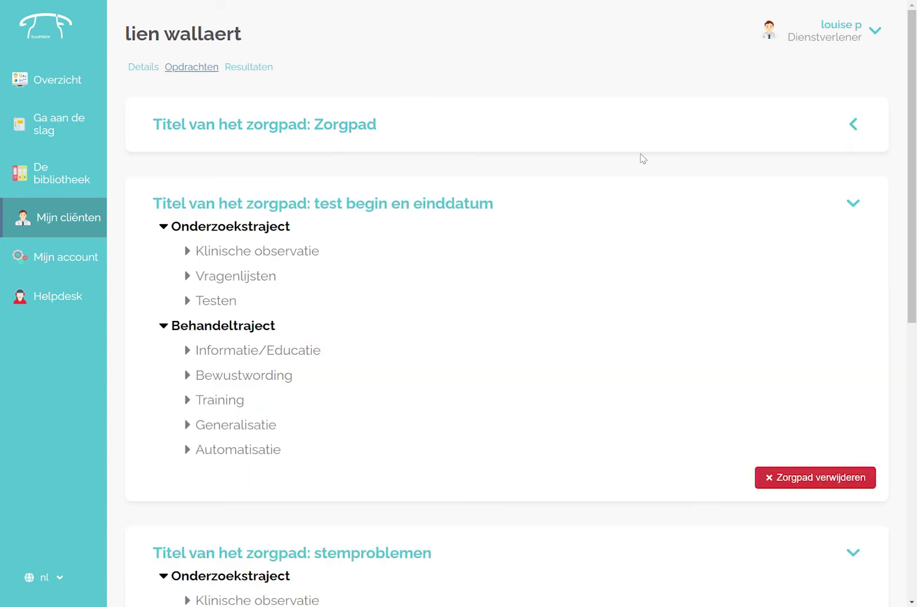
{"action": "left_click", "coordinate": [862, 210]}
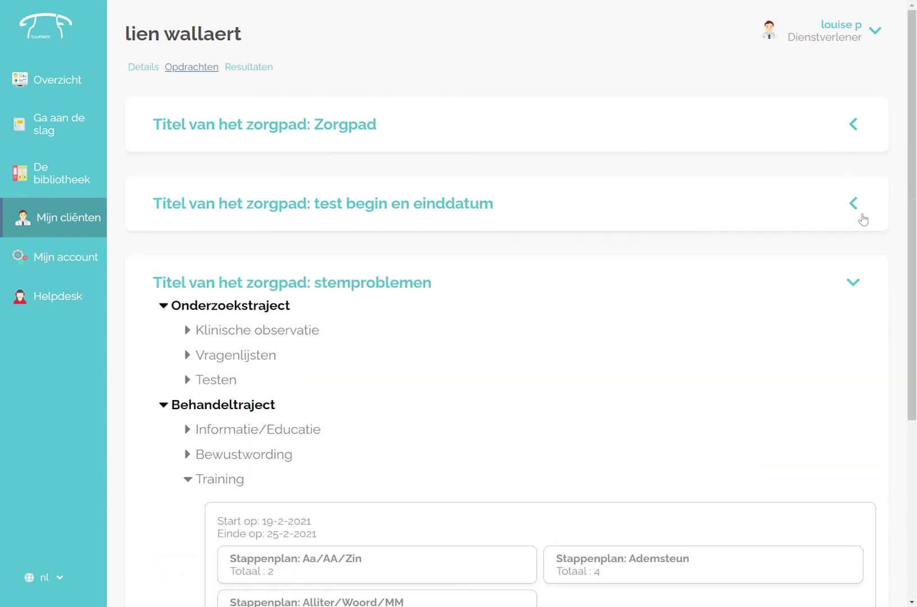
{"action": "left_click", "coordinate": [861, 286]}
- Add a new care pathway titled "test" for the client
{"action": "left_click", "coordinate": [236, 343]}
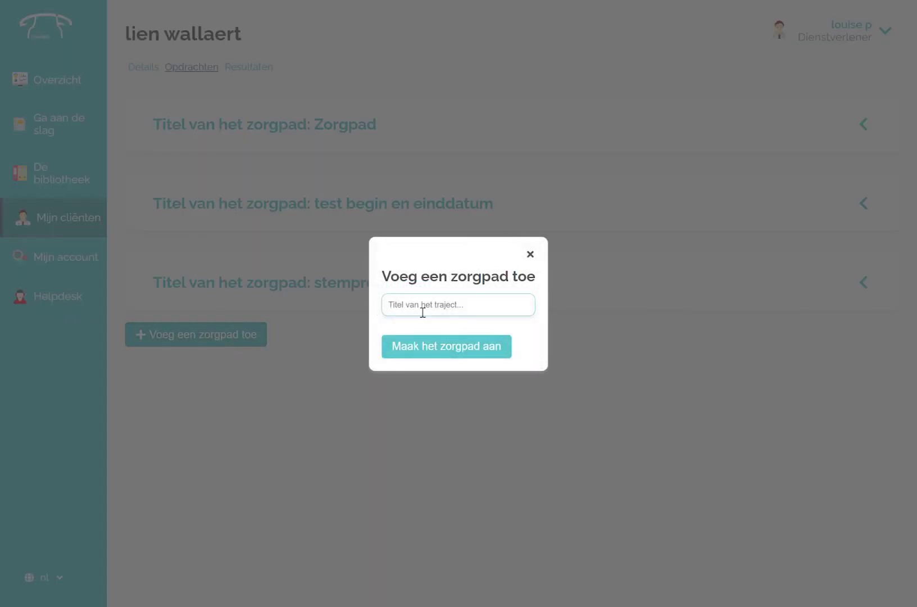
{"action": "type", "text": "test"}
{"action": "left_click", "coordinate": [415, 349]}
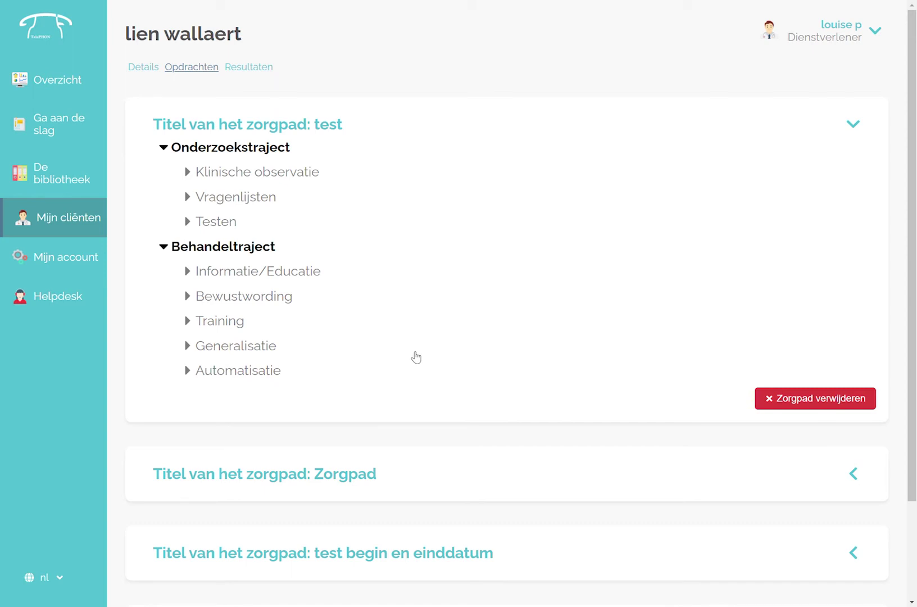
- Expand the Bewustwording, Training, Informatie/Educatie and Vragenlijsten sections of the "test" care pathway
{"action": "left_click", "coordinate": [239, 298]}
{"action": "left_click", "coordinate": [234, 360]}
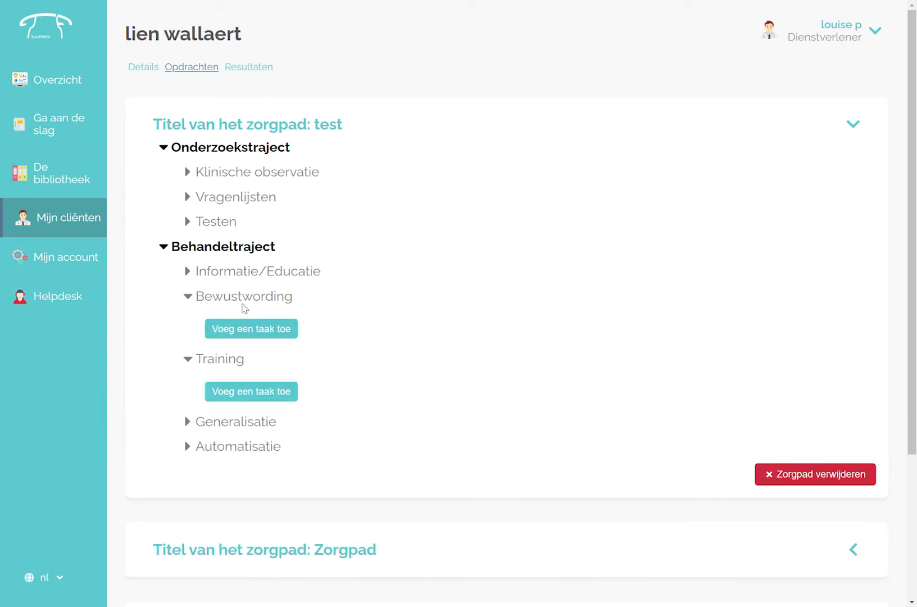
{"action": "left_click", "coordinate": [254, 277]}
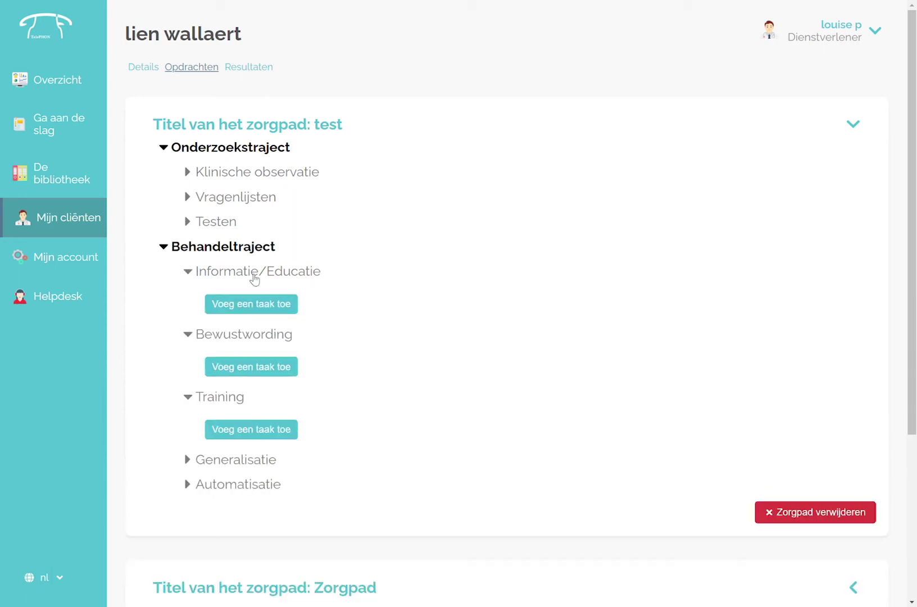
{"action": "left_click", "coordinate": [249, 198]}
- Start a new assignment titled "test" under Informatie/Educatie and choose the public-library exercise "ademsteun" as its task
{"action": "left_click", "coordinate": [268, 342]}
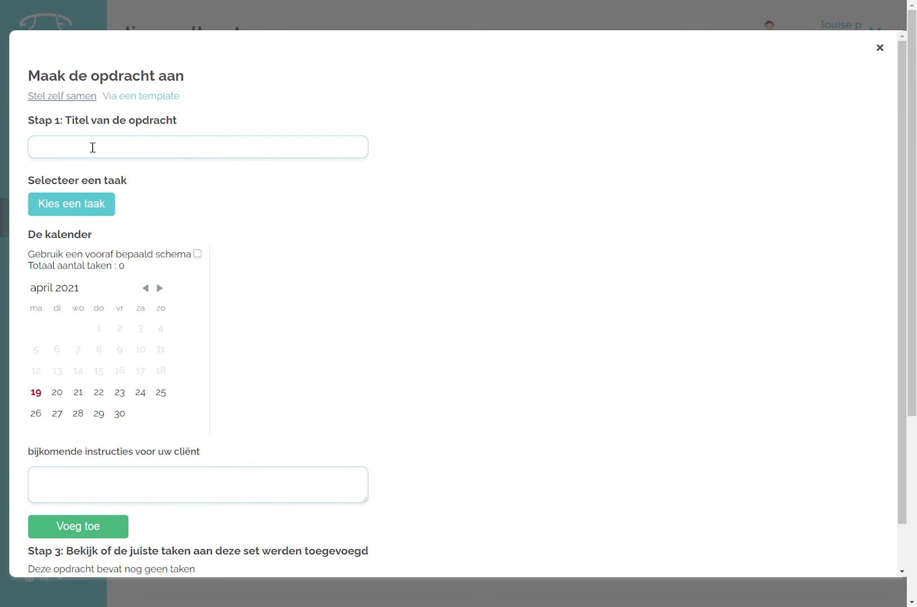
{"action": "type", "text": "test"}
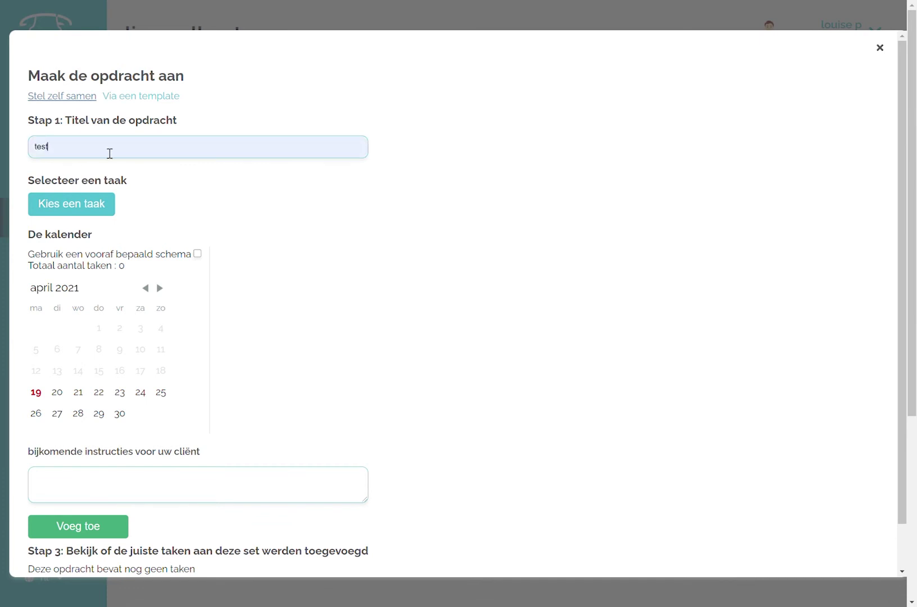
{"action": "left_click", "coordinate": [91, 204]}
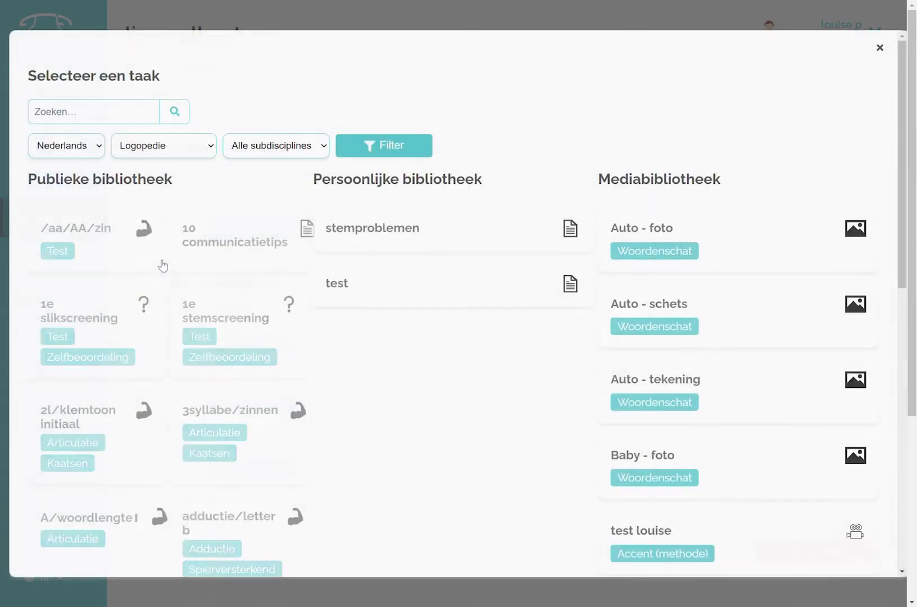
{"action": "scroll", "coordinate": [162, 265], "scroll_direction": "down", "scroll_amount": 3}
{"action": "scroll", "coordinate": [117, 317], "scroll_direction": "down", "scroll_amount": 4}
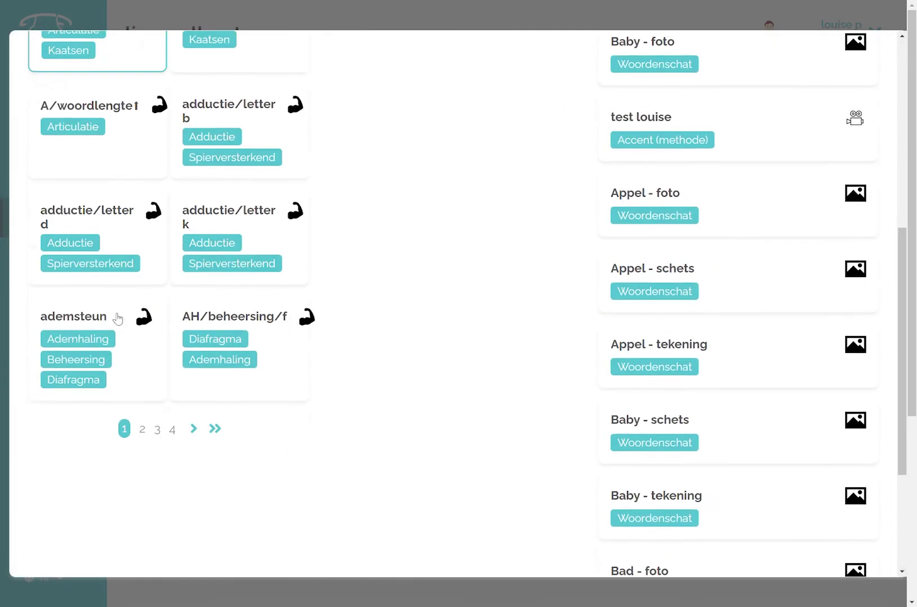
{"action": "scroll", "coordinate": [117, 317], "scroll_direction": "down", "scroll_amount": 4}
{"action": "left_click", "coordinate": [117, 318]}
{"action": "left_click", "coordinate": [116, 542]}
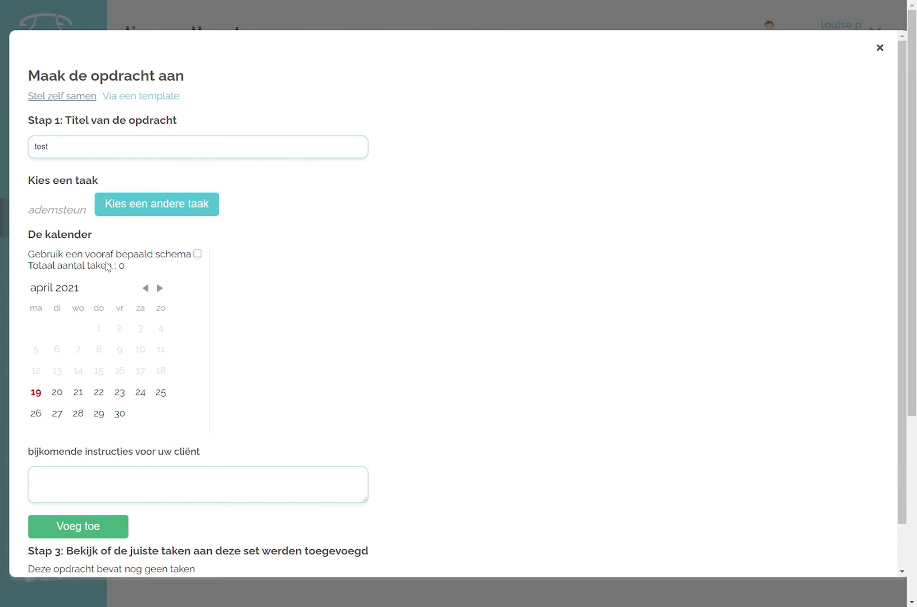
- Use a predefined schedule from 19 april to 19 mei 2021 with 2 repetitions each on maandag and woensdag, and show the donderdag to zaterdag fields
{"action": "left_click", "coordinate": [198, 254]}
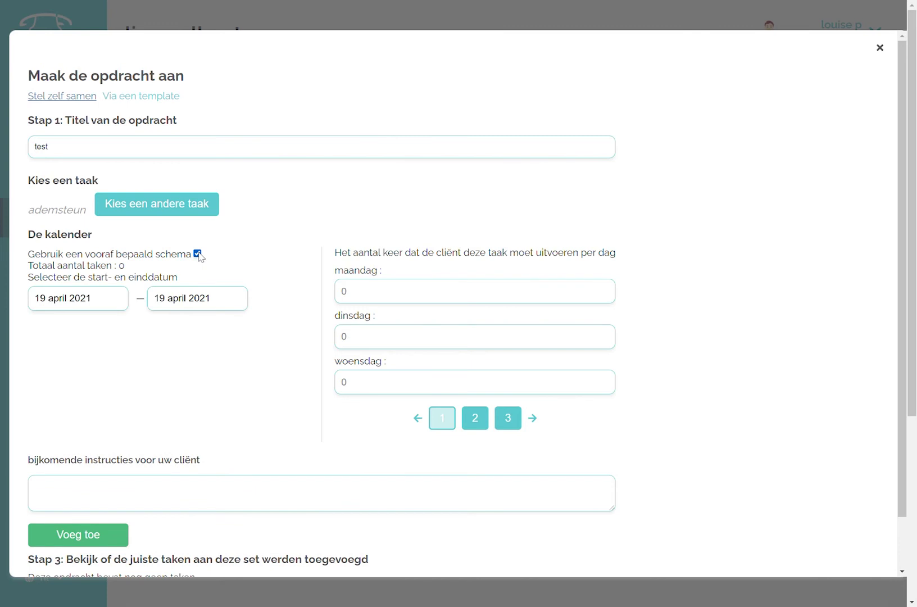
{"action": "left_click", "coordinate": [184, 298]}
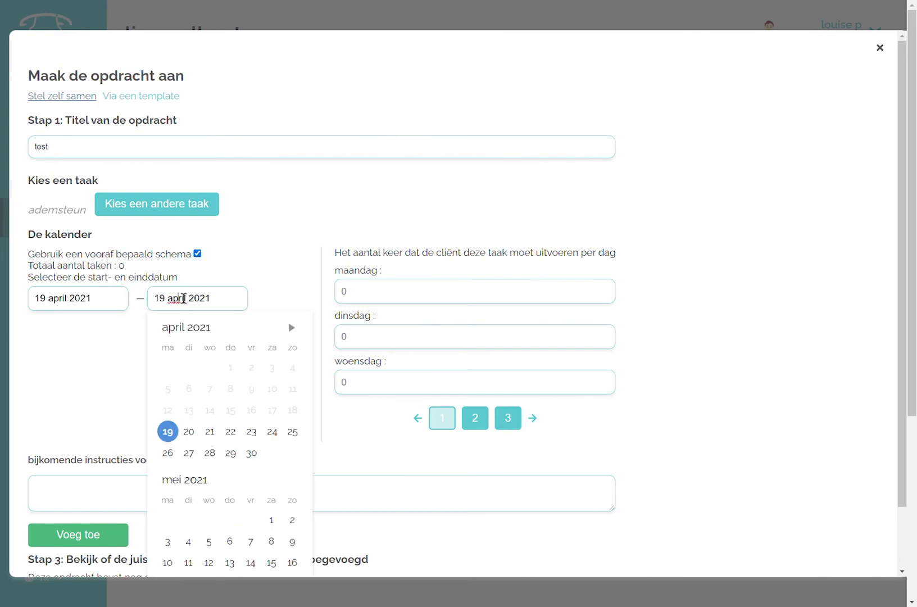
{"action": "scroll", "coordinate": [292, 554], "scroll_direction": "down", "scroll_amount": 1}
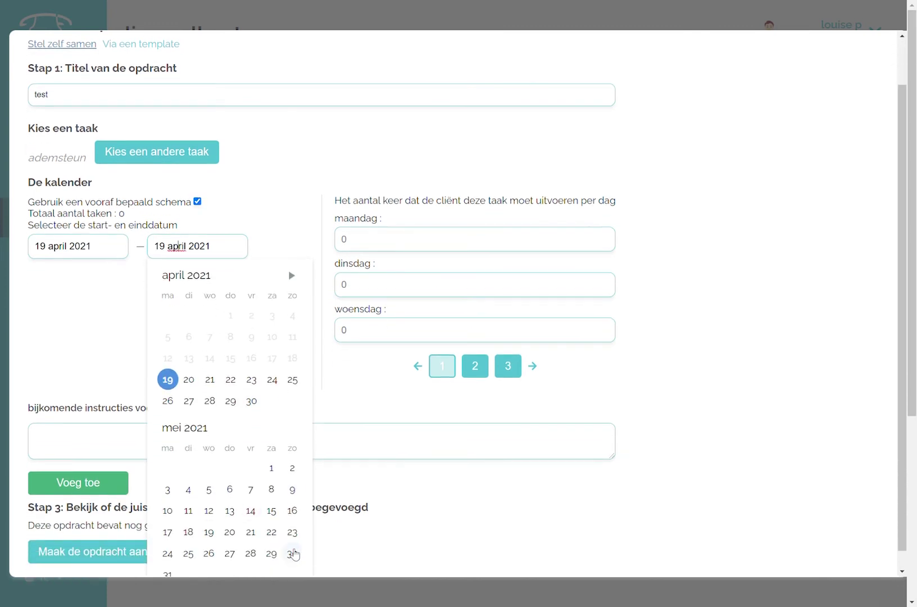
{"action": "left_click", "coordinate": [208, 531]}
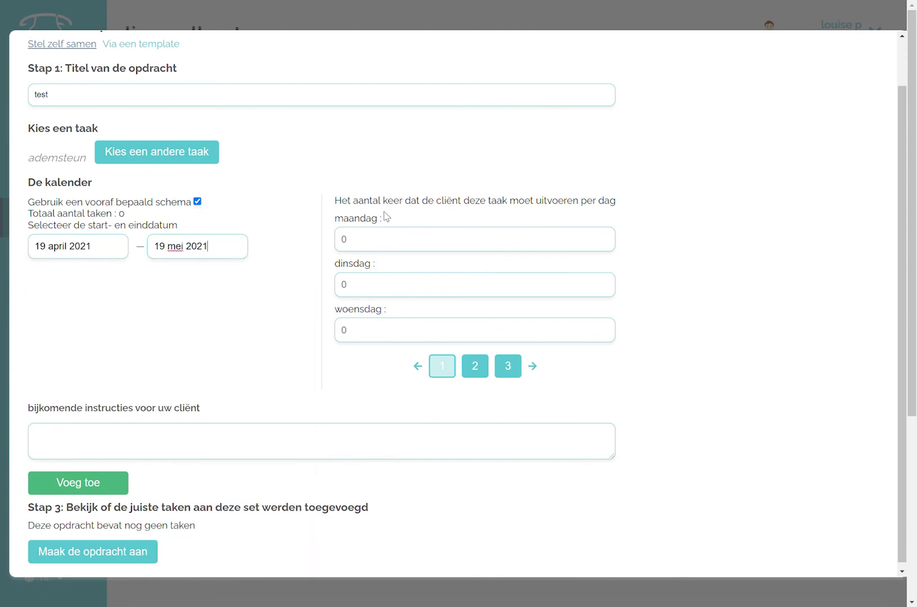
{"action": "left_click", "coordinate": [604, 237]}
{"action": "left_click", "coordinate": [604, 236]}
{"action": "left_click", "coordinate": [604, 327]}
{"action": "left_click", "coordinate": [604, 327]}
{"action": "left_click", "coordinate": [475, 366]}
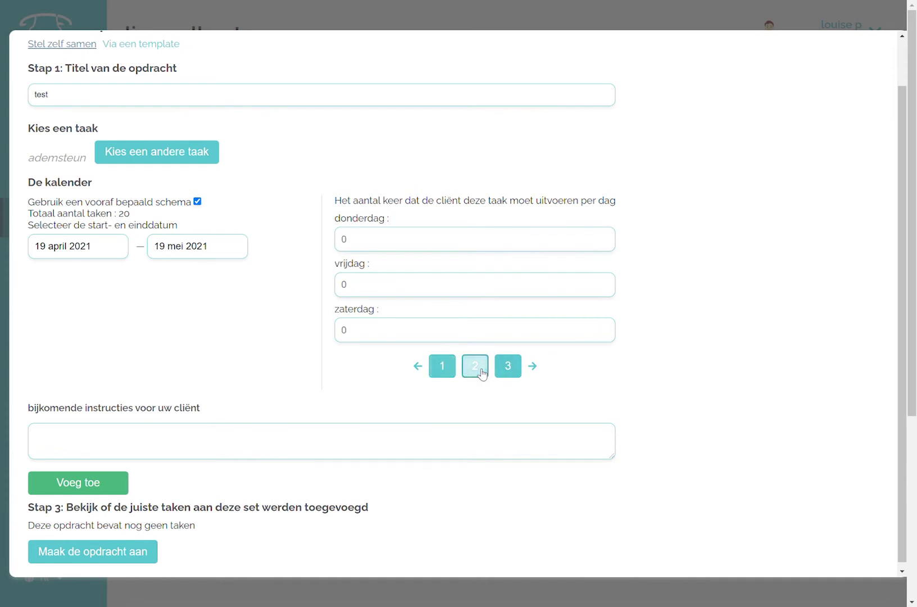
- Turn off the predefined schedule and plan the task on 19, 22, 24 and 26 april 2021
{"action": "left_click", "coordinate": [197, 203]}
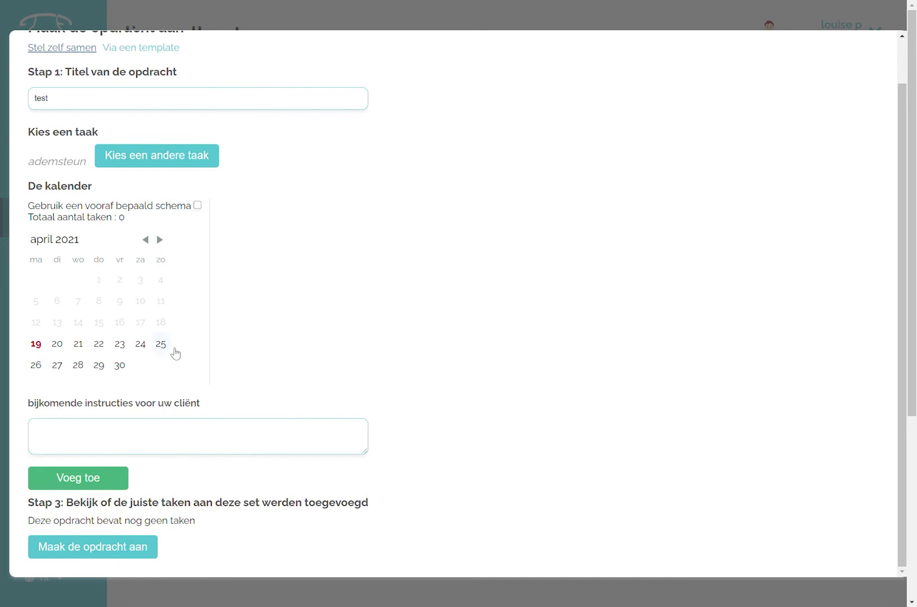
{"action": "left_click", "coordinate": [43, 350]}
{"action": "left_click", "coordinate": [105, 348]}
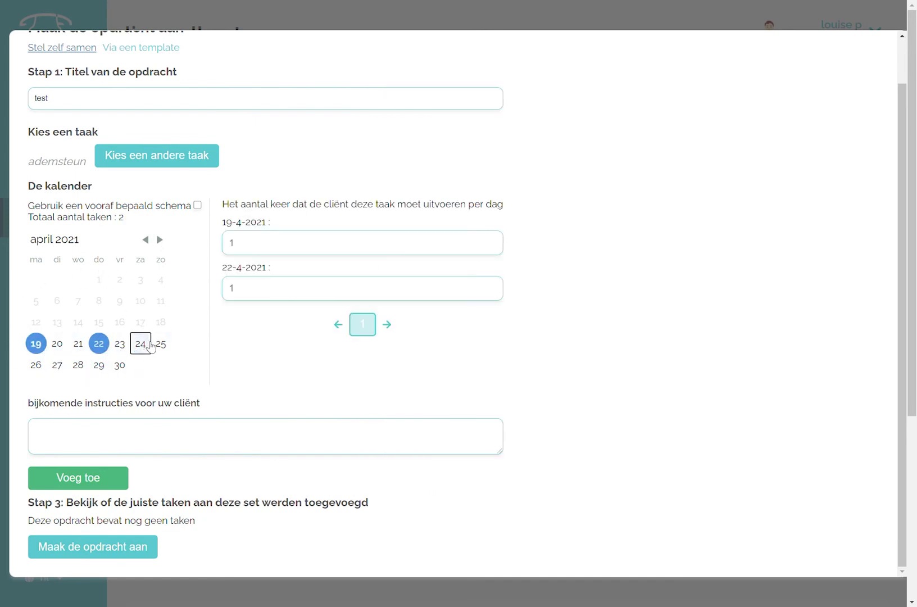
{"action": "left_click", "coordinate": [141, 343]}
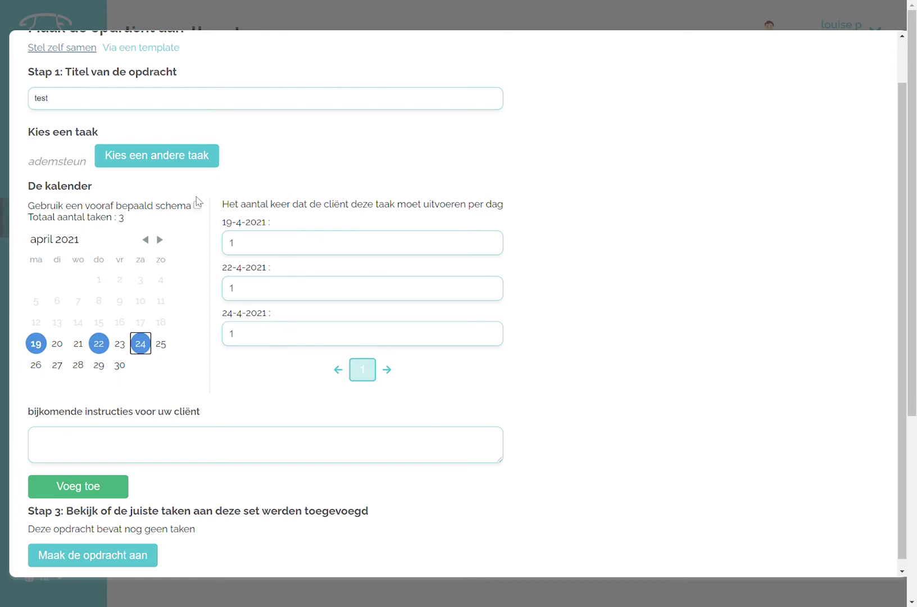
{"action": "left_click", "coordinate": [36, 366]}
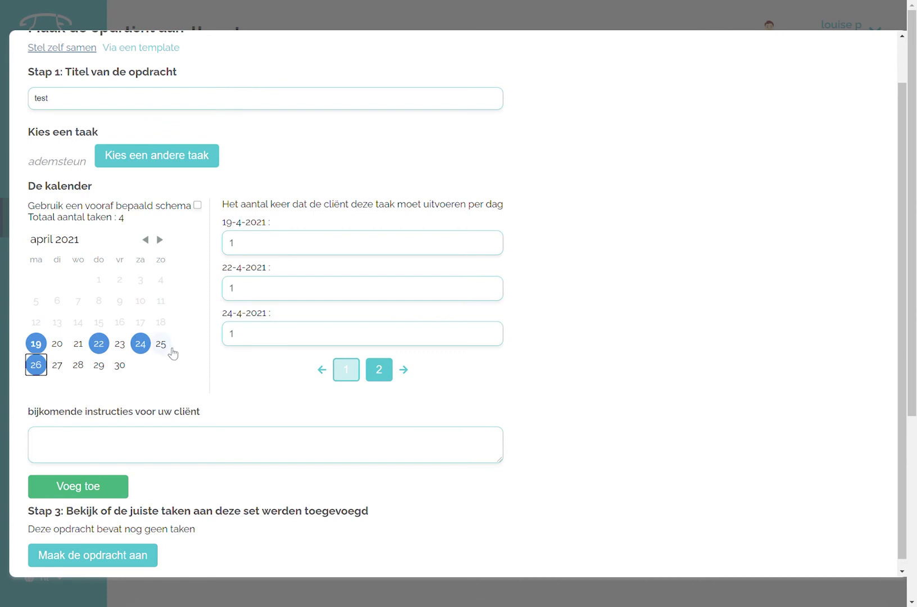
- Change the planned calendar days to 19, 21, 23 and 25 april 2021
{"action": "left_click", "coordinate": [56, 344]}
{"action": "left_click", "coordinate": [78, 343]}
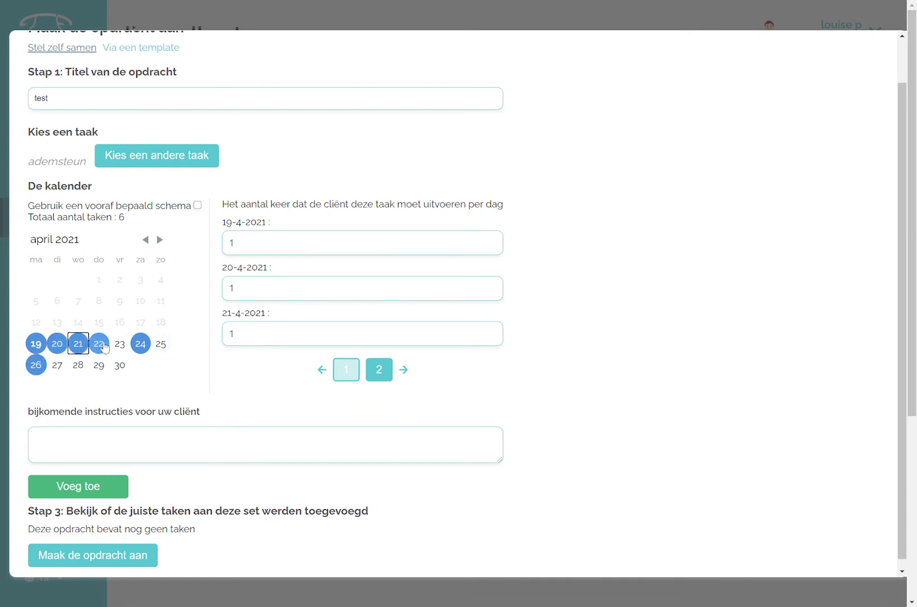
{"action": "left_click", "coordinate": [119, 344]}
{"action": "left_click", "coordinate": [161, 343]}
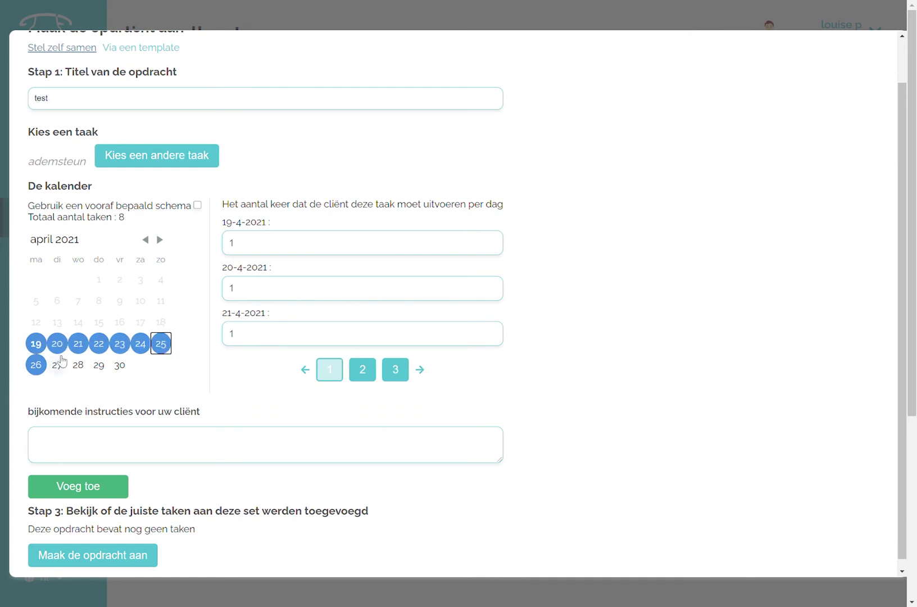
{"action": "left_click", "coordinate": [36, 364]}
{"action": "left_click", "coordinate": [57, 345]}
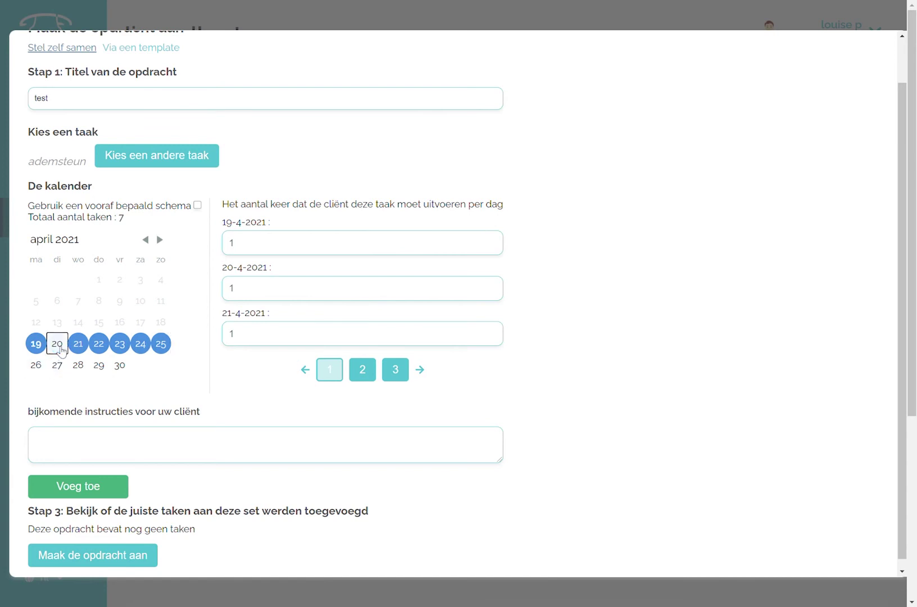
{"action": "left_click", "coordinate": [99, 344]}
{"action": "left_click", "coordinate": [141, 344]}
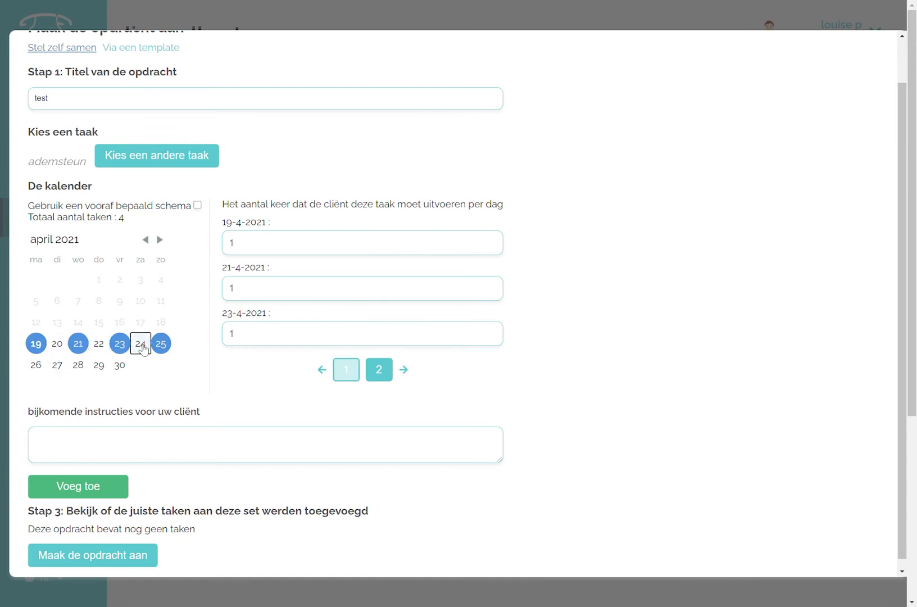
{"action": "scroll", "coordinate": [143, 348], "scroll_direction": "down", "scroll_amount": 1}
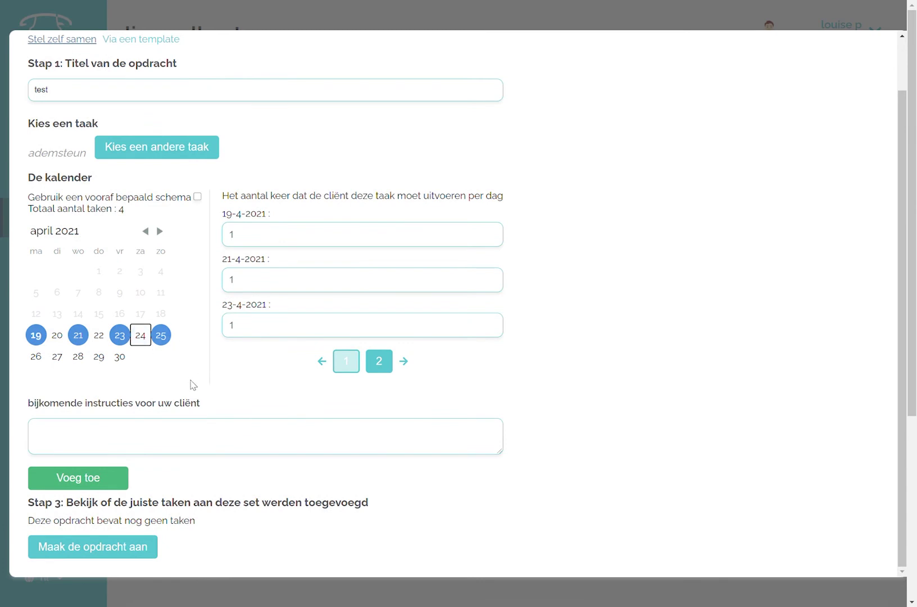
{"action": "left_click", "coordinate": [110, 445]}
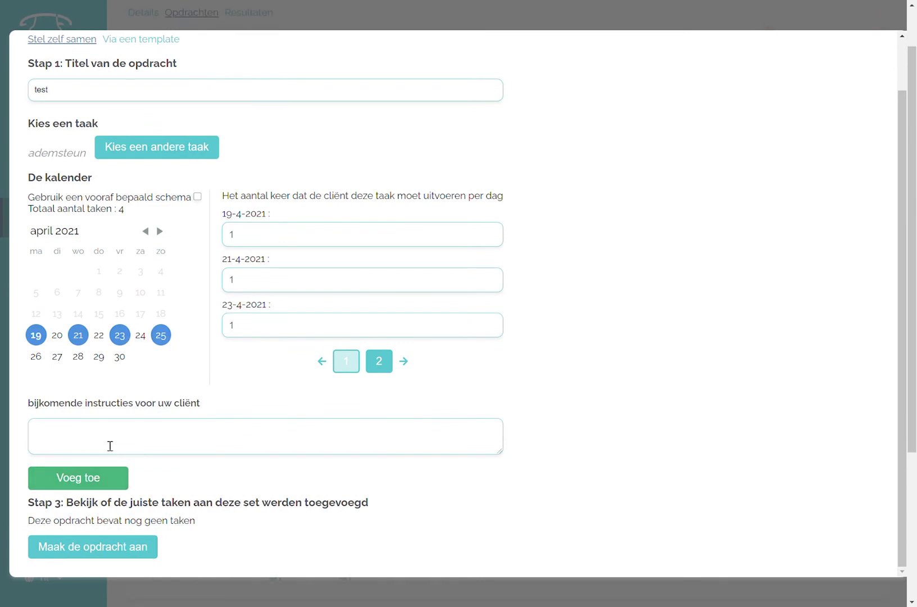
{"action": "scroll", "coordinate": [136, 387], "scroll_direction": "up", "scroll_amount": 1}
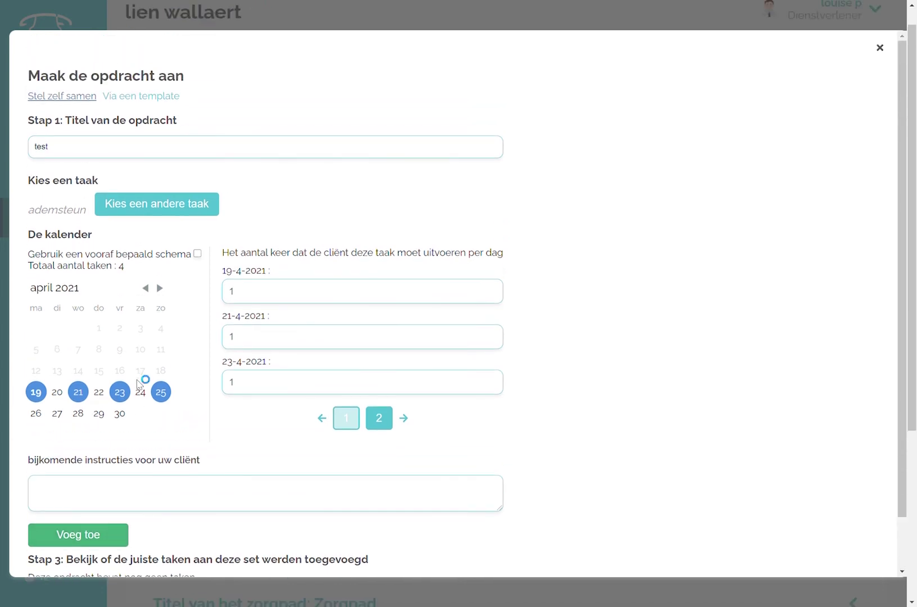
{"action": "scroll", "coordinate": [135, 479], "scroll_direction": "down", "scroll_amount": 1}
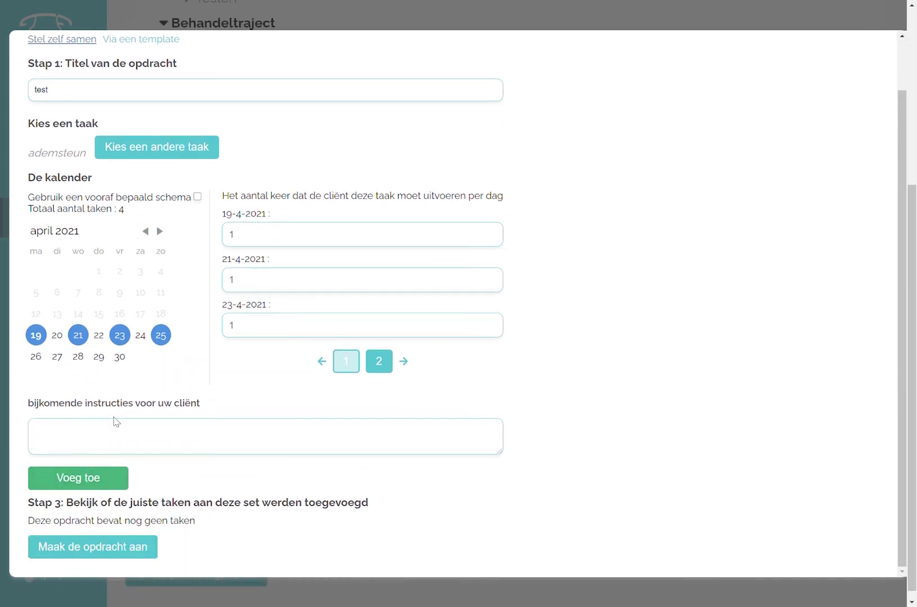
{"action": "scroll", "coordinate": [115, 421], "scroll_direction": "up", "scroll_amount": 1}
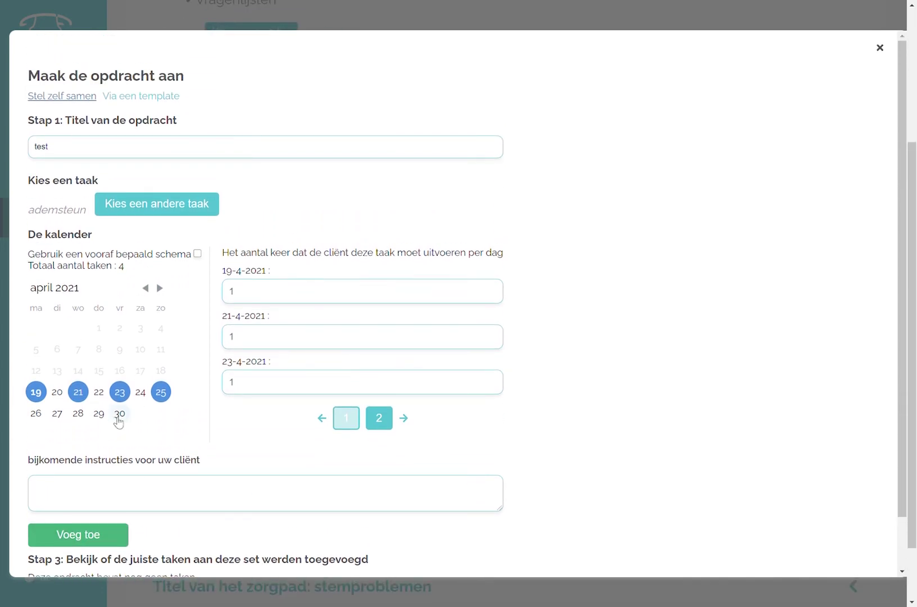
- Add the assignment to Informatie/Educatie from the first "test" template instead, with start date 19 april 2021
{"action": "left_click", "coordinate": [136, 99]}
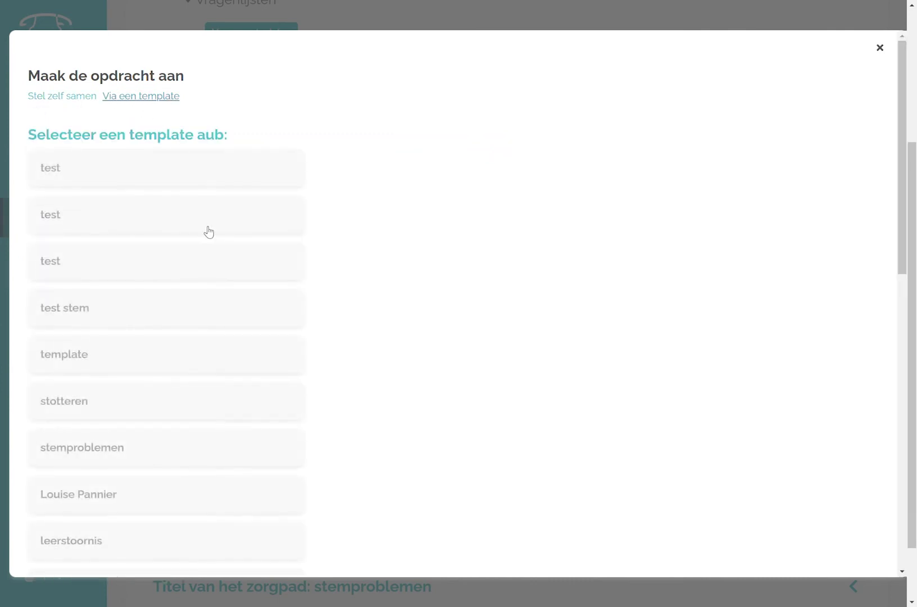
{"action": "scroll", "coordinate": [213, 359], "scroll_direction": "down", "scroll_amount": 2}
{"action": "scroll", "coordinate": [214, 358], "scroll_direction": "down", "scroll_amount": 7}
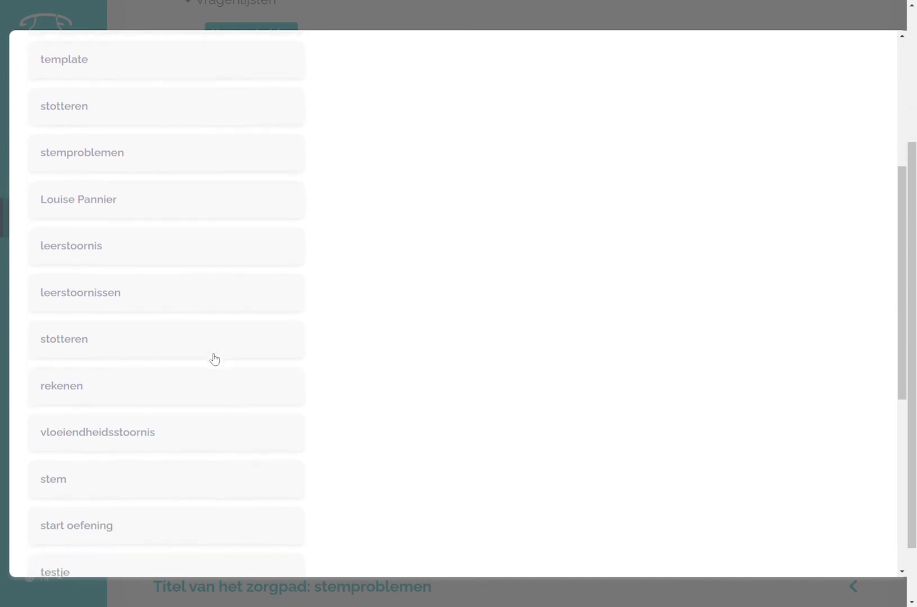
{"action": "scroll", "coordinate": [214, 358], "scroll_direction": "down", "scroll_amount": 3}
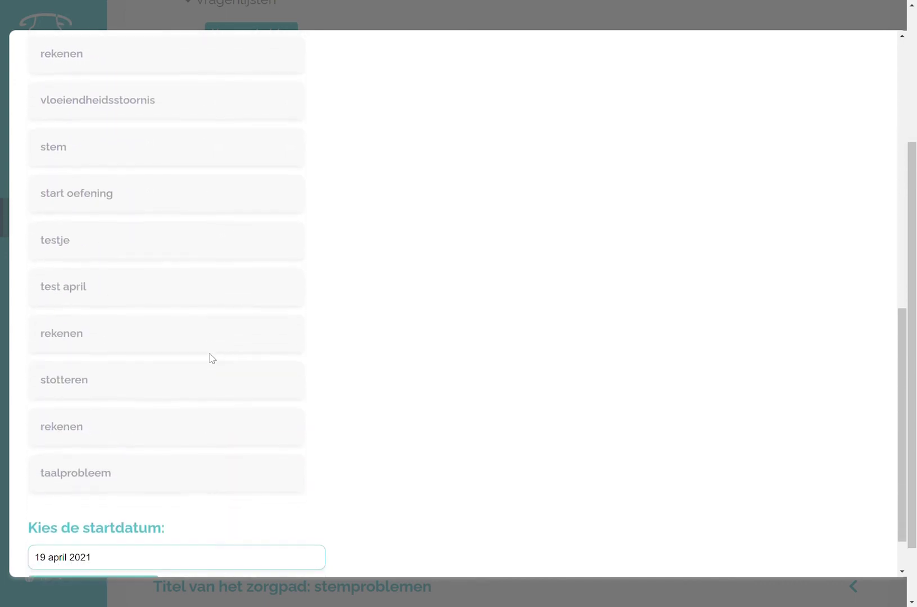
{"action": "scroll", "coordinate": [138, 282], "scroll_direction": "up", "scroll_amount": 12}
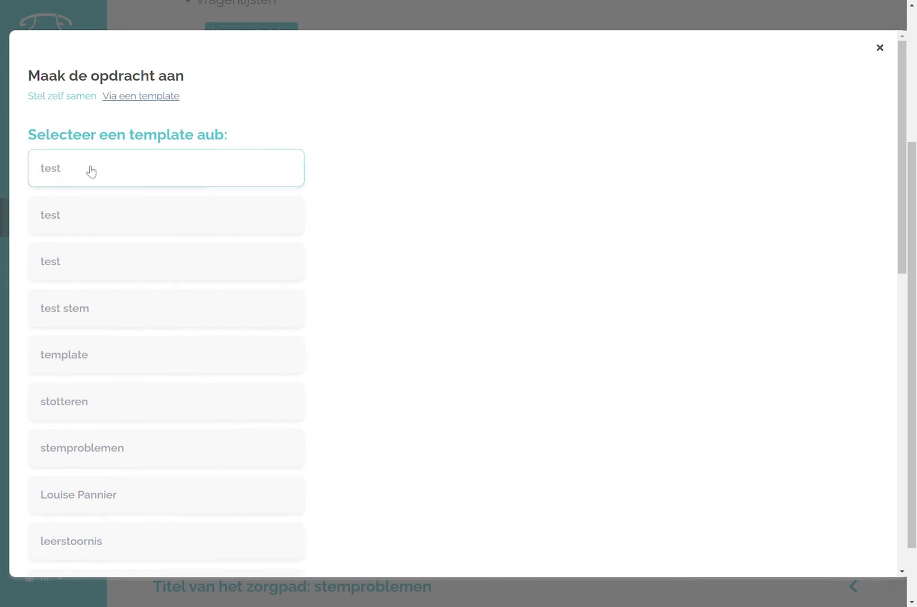
{"action": "scroll", "coordinate": [88, 170], "scroll_direction": "down", "scroll_amount": 9}
{"action": "scroll", "coordinate": [88, 170], "scroll_direction": "down", "scroll_amount": 3}
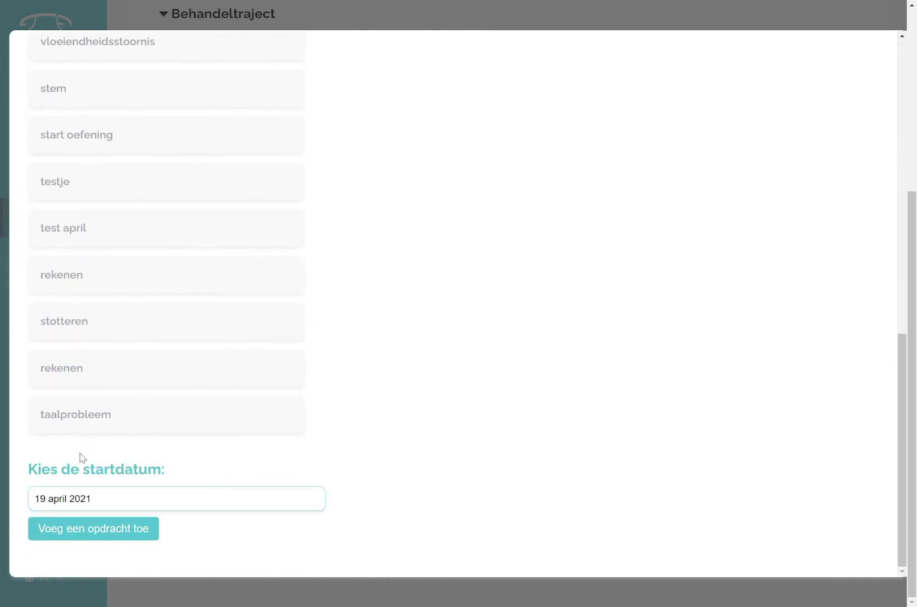
{"action": "left_click", "coordinate": [103, 528]}
{"action": "scroll", "coordinate": [359, 231], "scroll_direction": "up", "scroll_amount": 3}
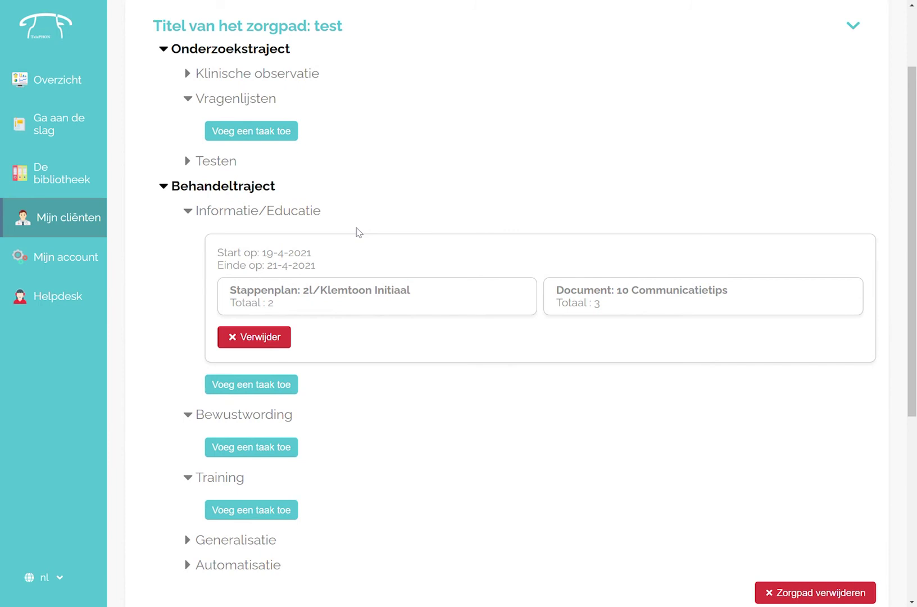
- Show the client's Resultaten and open the first b/nonsense/MM log entry of 3-11-2020
{"action": "scroll", "coordinate": [358, 232], "scroll_direction": "up", "scroll_amount": 2}
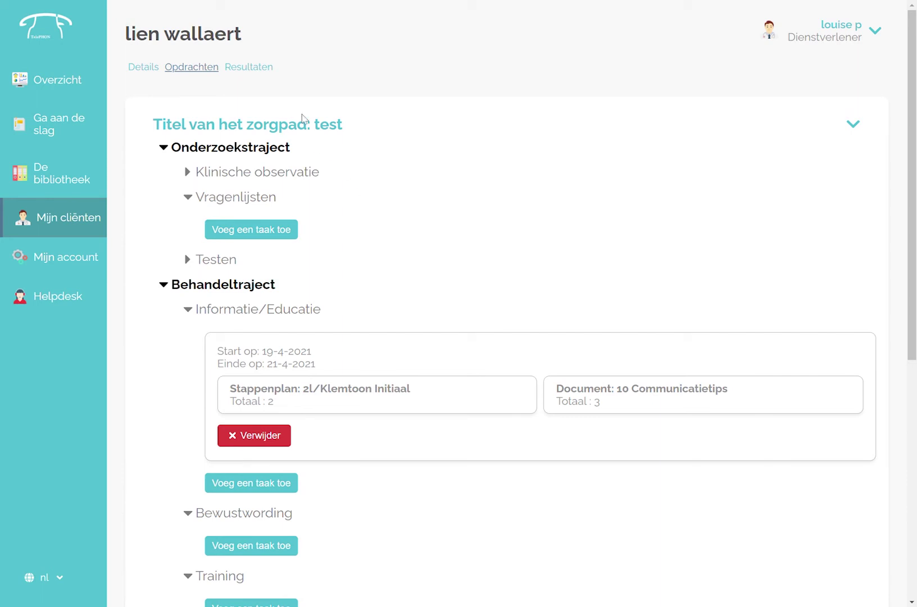
{"action": "left_click", "coordinate": [256, 72]}
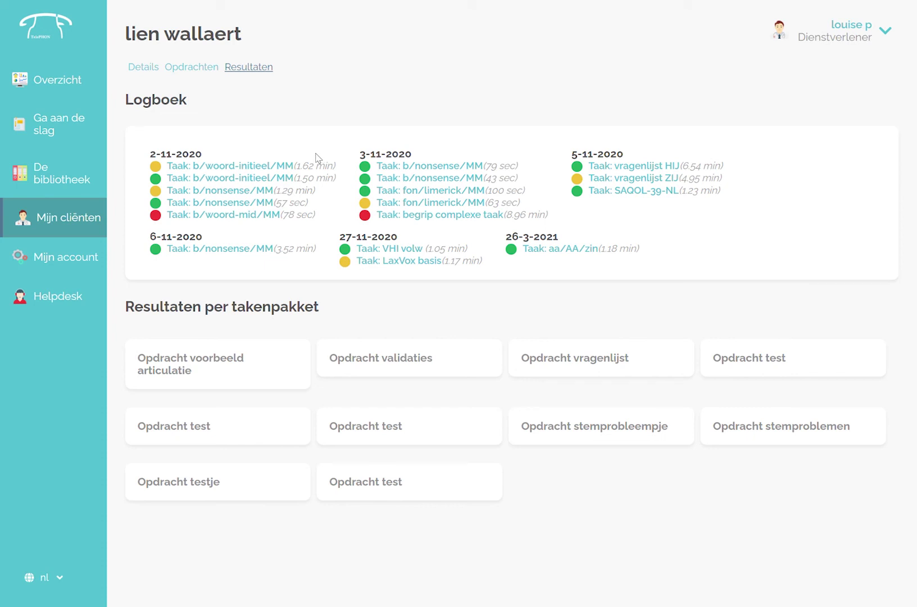
{"action": "left_click", "coordinate": [401, 167]}
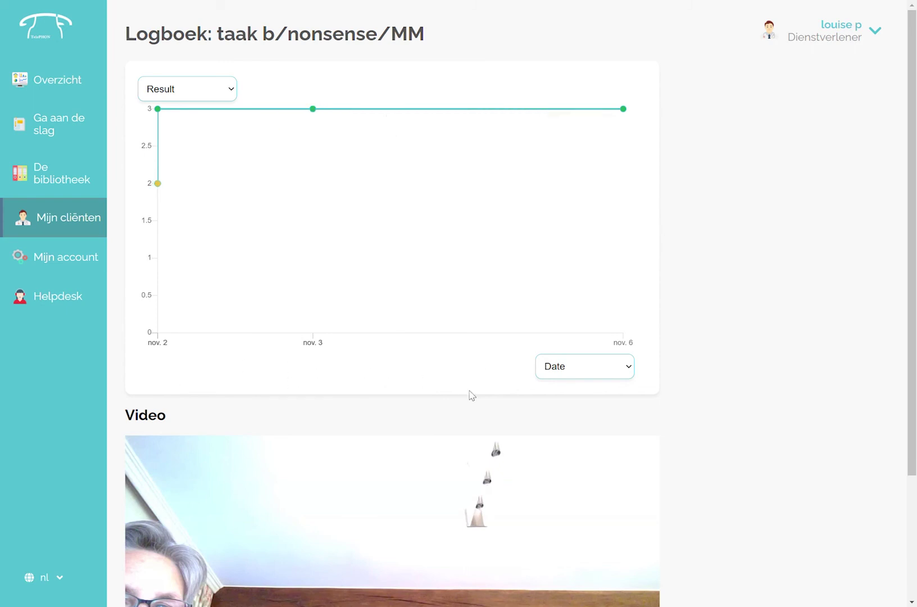
- Set the log chart to plot Duration on the vertical axis against Result on the horizontal axis
{"action": "left_click", "coordinate": [183, 121]}
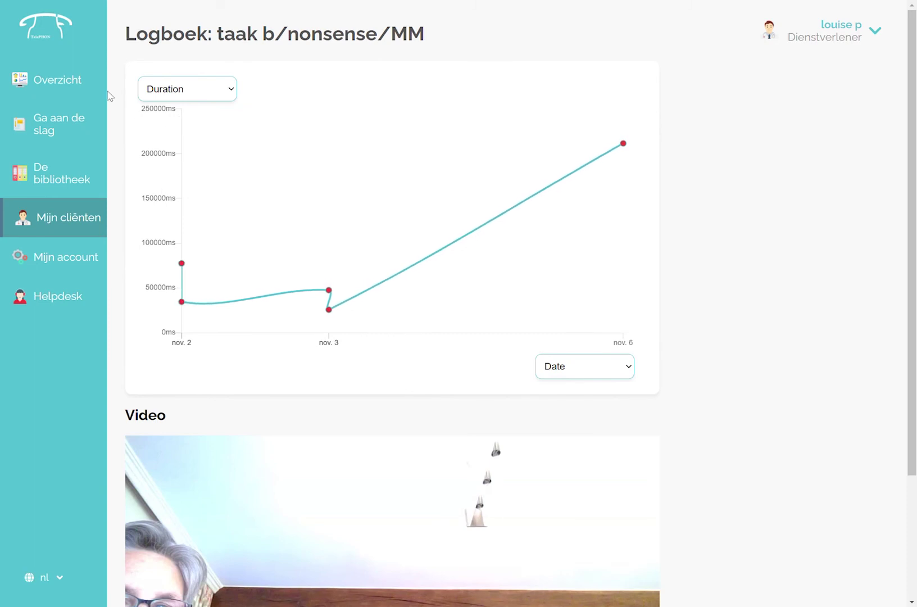
{"action": "scroll", "coordinate": [111, 155], "scroll_direction": "down", "scroll_amount": 1}
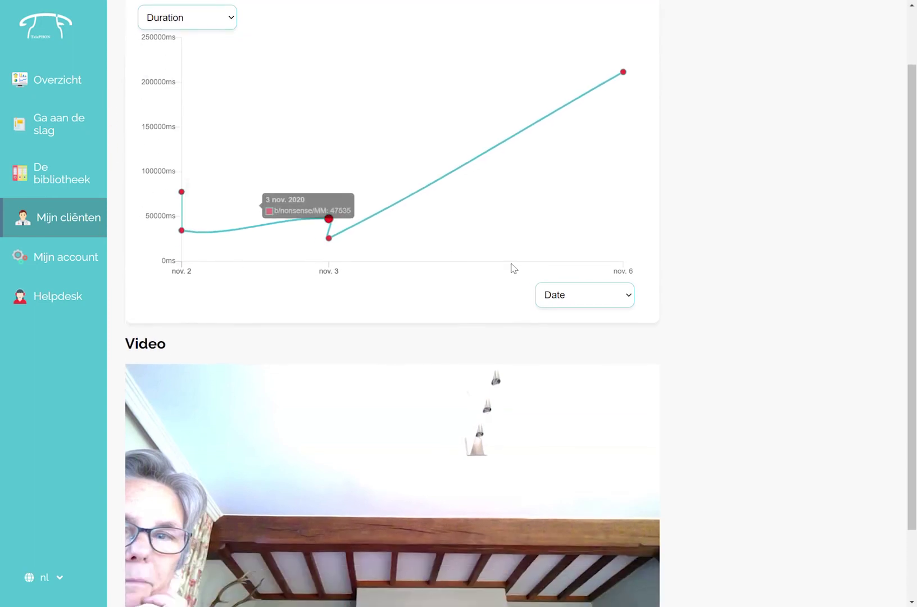
{"action": "left_click", "coordinate": [571, 364]}
{"action": "scroll", "coordinate": [681, 275], "scroll_direction": "up", "scroll_amount": 1}
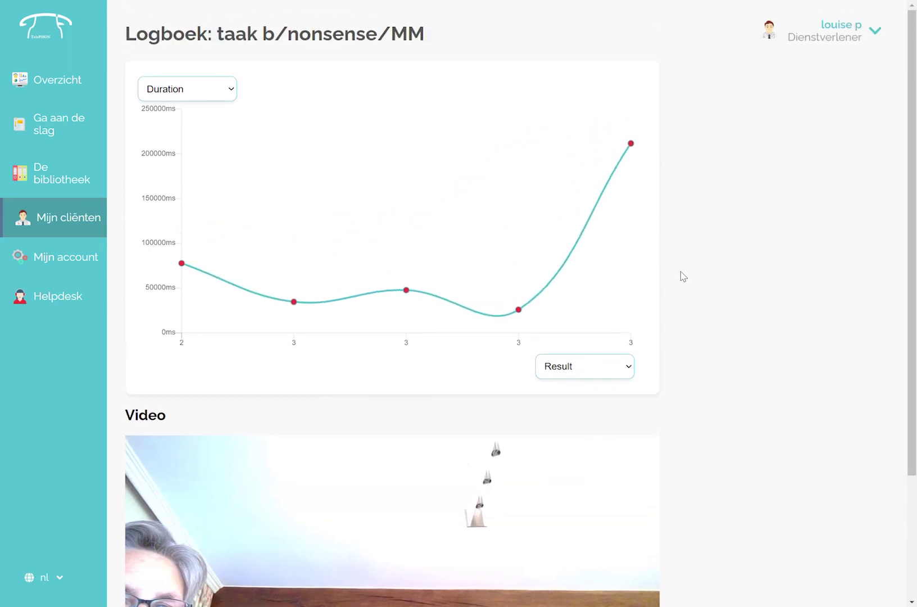
- Examine the plotted Duration chart and the recorded video of the b/nonsense/MM log entry
{"action": "scroll", "coordinate": [681, 275], "scroll_direction": "down", "scroll_amount": 2}
{"action": "scroll", "coordinate": [681, 275], "scroll_direction": "up", "scroll_amount": 2}
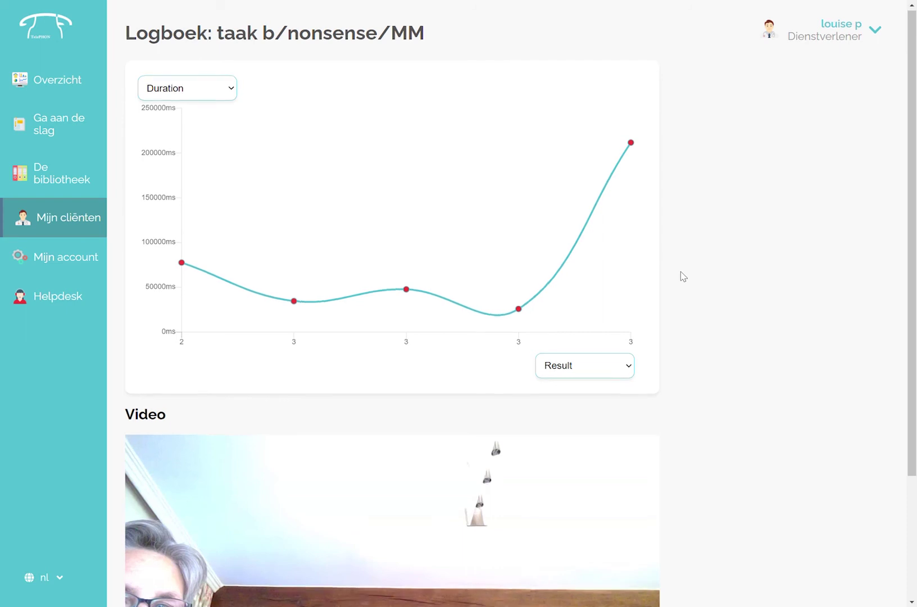
{"action": "scroll", "coordinate": [682, 275], "scroll_direction": "down", "scroll_amount": 3}
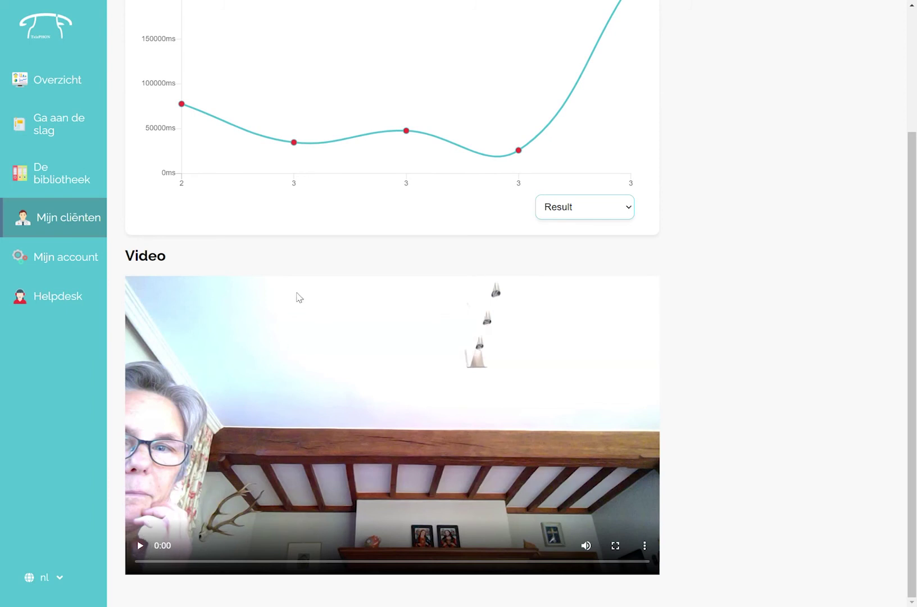
{"action": "scroll", "coordinate": [298, 297], "scroll_direction": "up", "scroll_amount": 3}
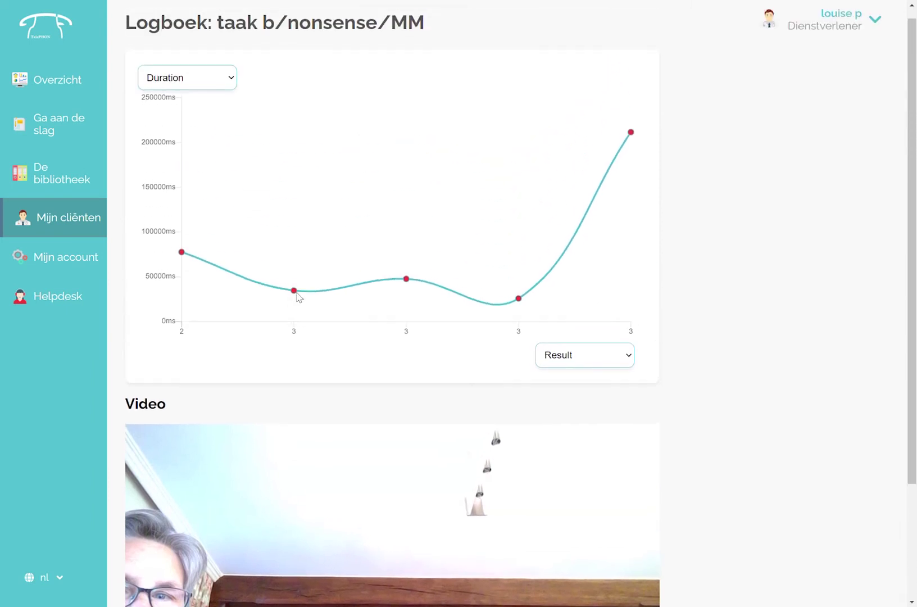
- Return to the client's Resultaten and open the begrip complexe taak log entry of 3-11-2020
{"action": "left_click", "coordinate": [63, 223]}
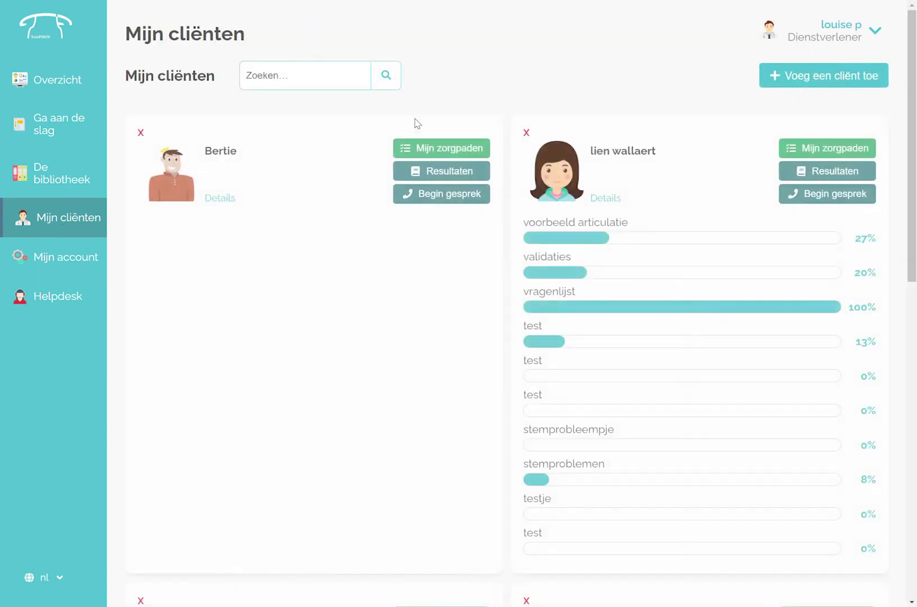
{"action": "left_click", "coordinate": [659, 174]}
{"action": "left_click", "coordinate": [251, 68]}
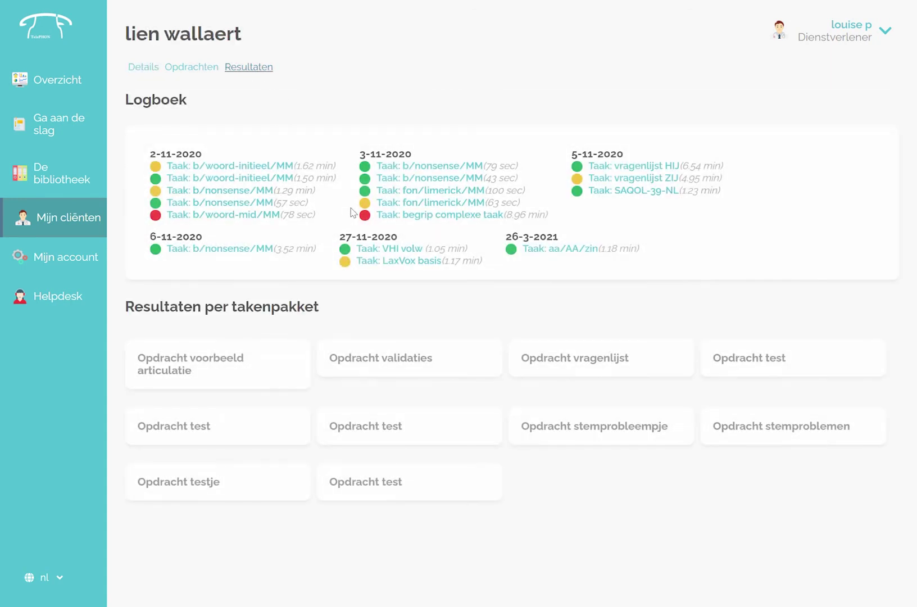
{"action": "left_click", "coordinate": [440, 217]}
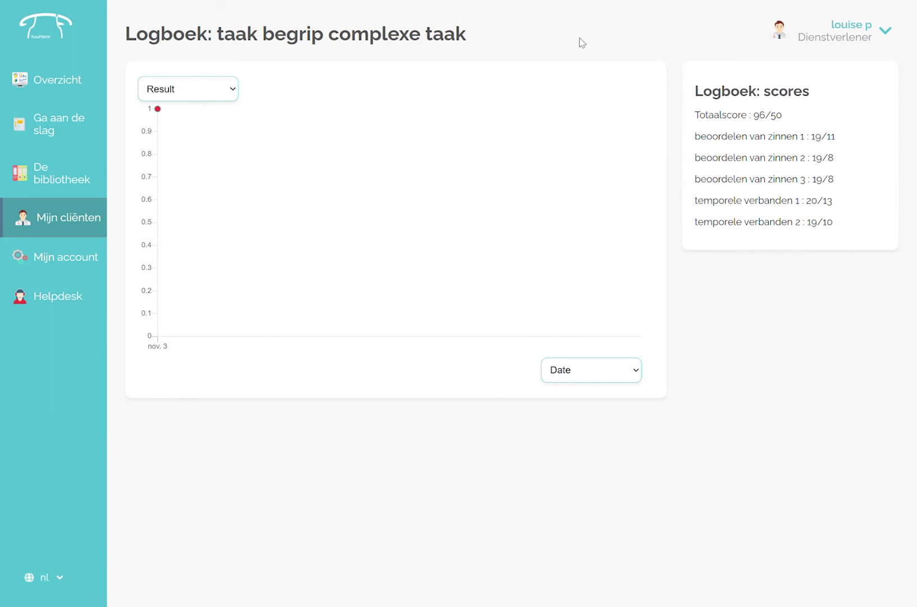
- Go back to the client overview and begin a video conversation with the client who has the voorbeeld articulatie assignment
{"action": "left_click", "coordinate": [70, 216]}
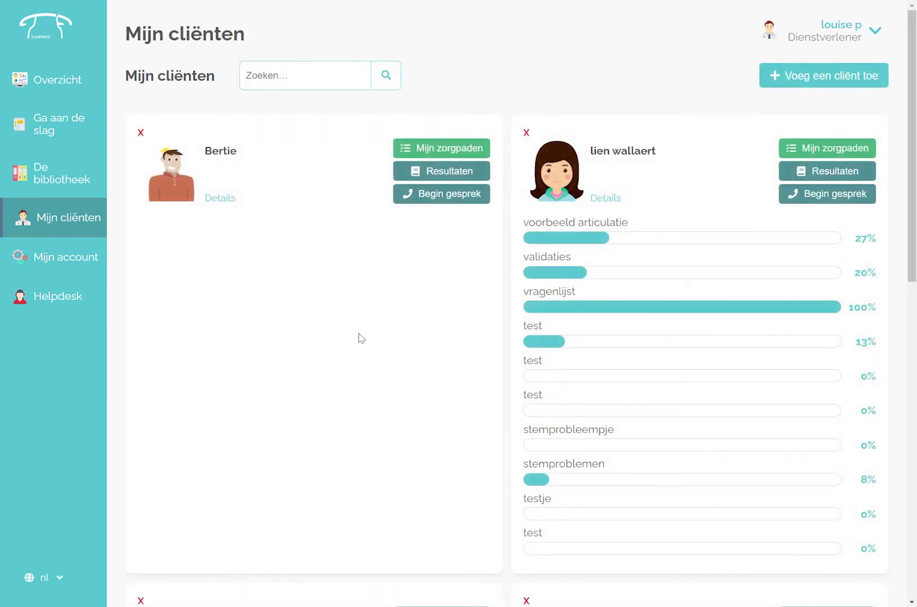
{"action": "scroll", "coordinate": [361, 337], "scroll_direction": "down", "scroll_amount": 2}
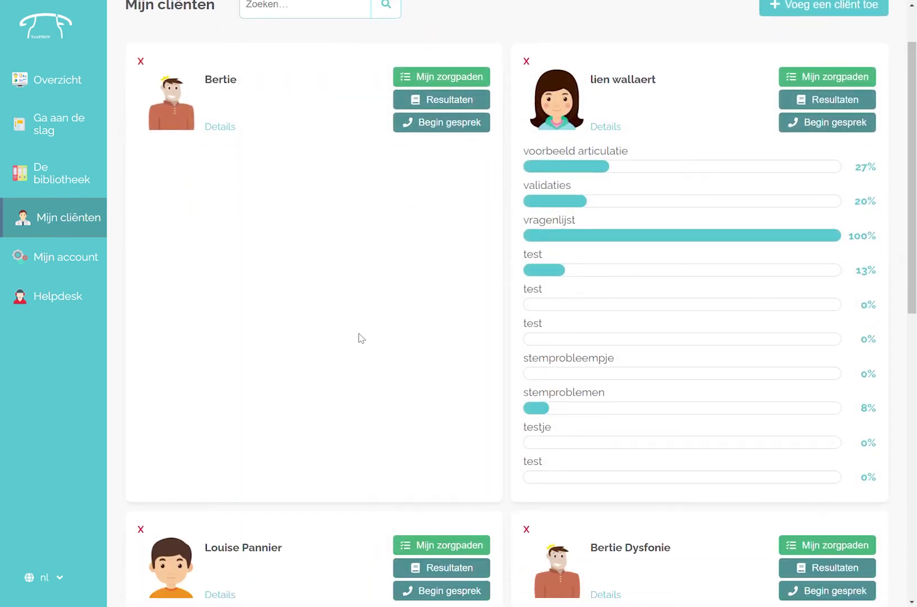
{"action": "scroll", "coordinate": [361, 337], "scroll_direction": "up", "scroll_amount": 2}
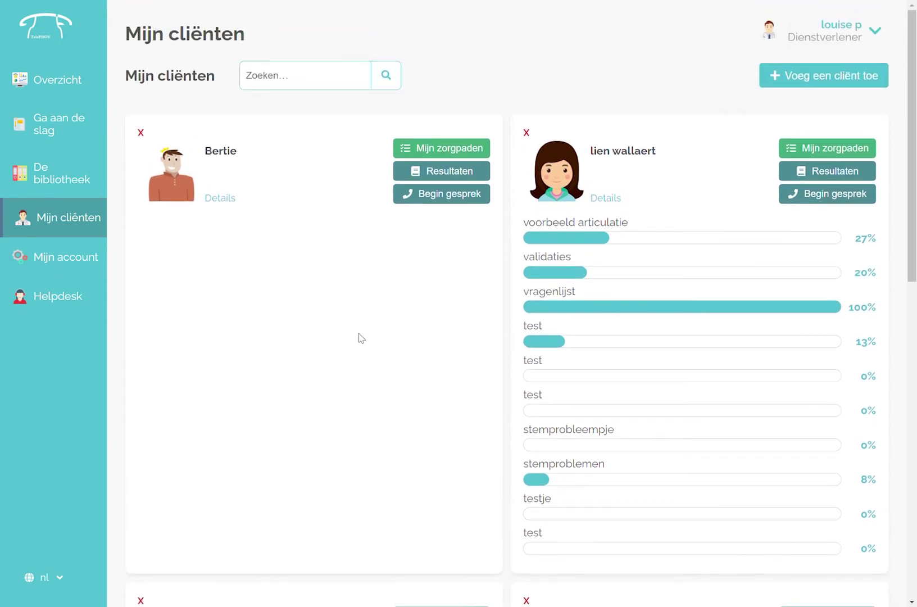
{"action": "left_click", "coordinate": [815, 199]}
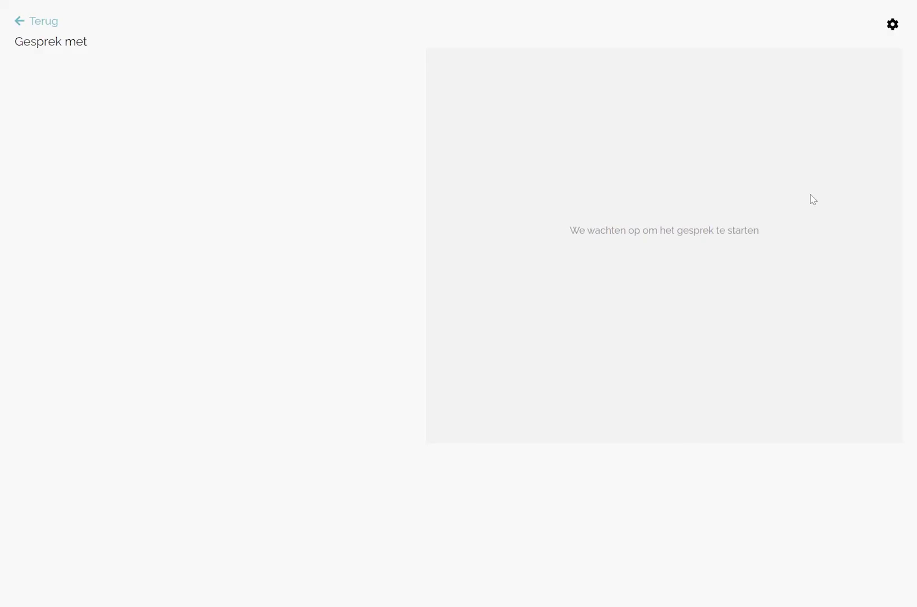